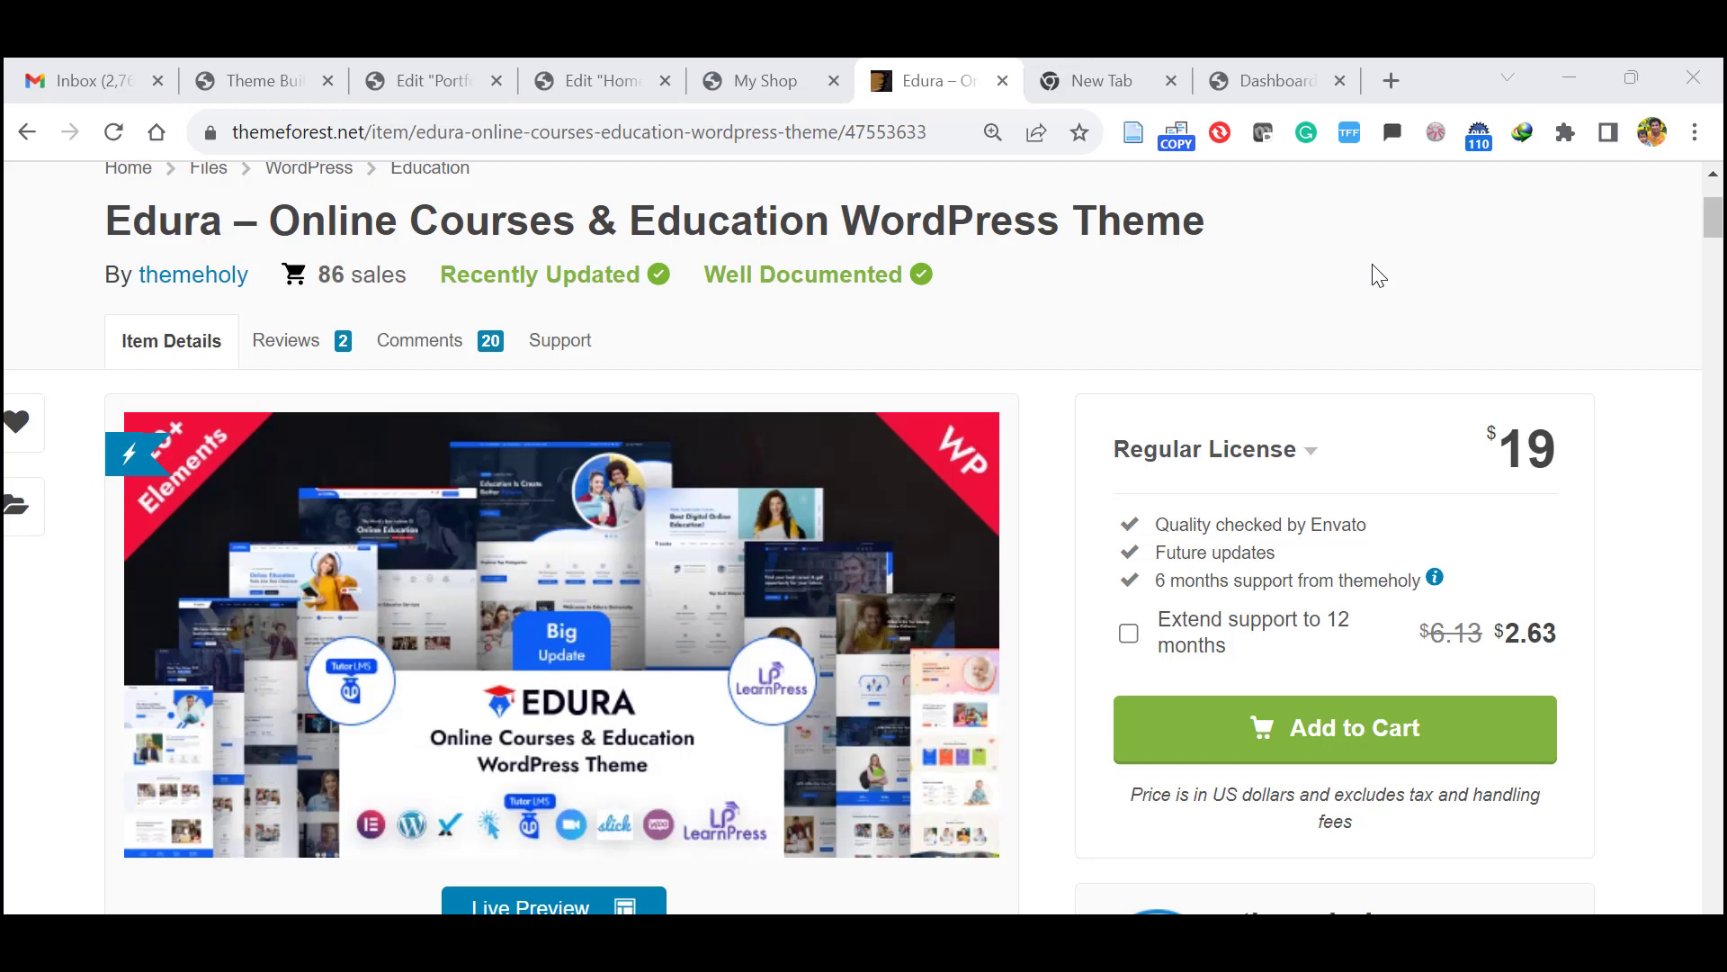
Step: Open the Upload Theme form under Appearance > Themes > Add New Theme in the admin dashboard
{"action": "left_click", "coordinate": [1264, 80]}
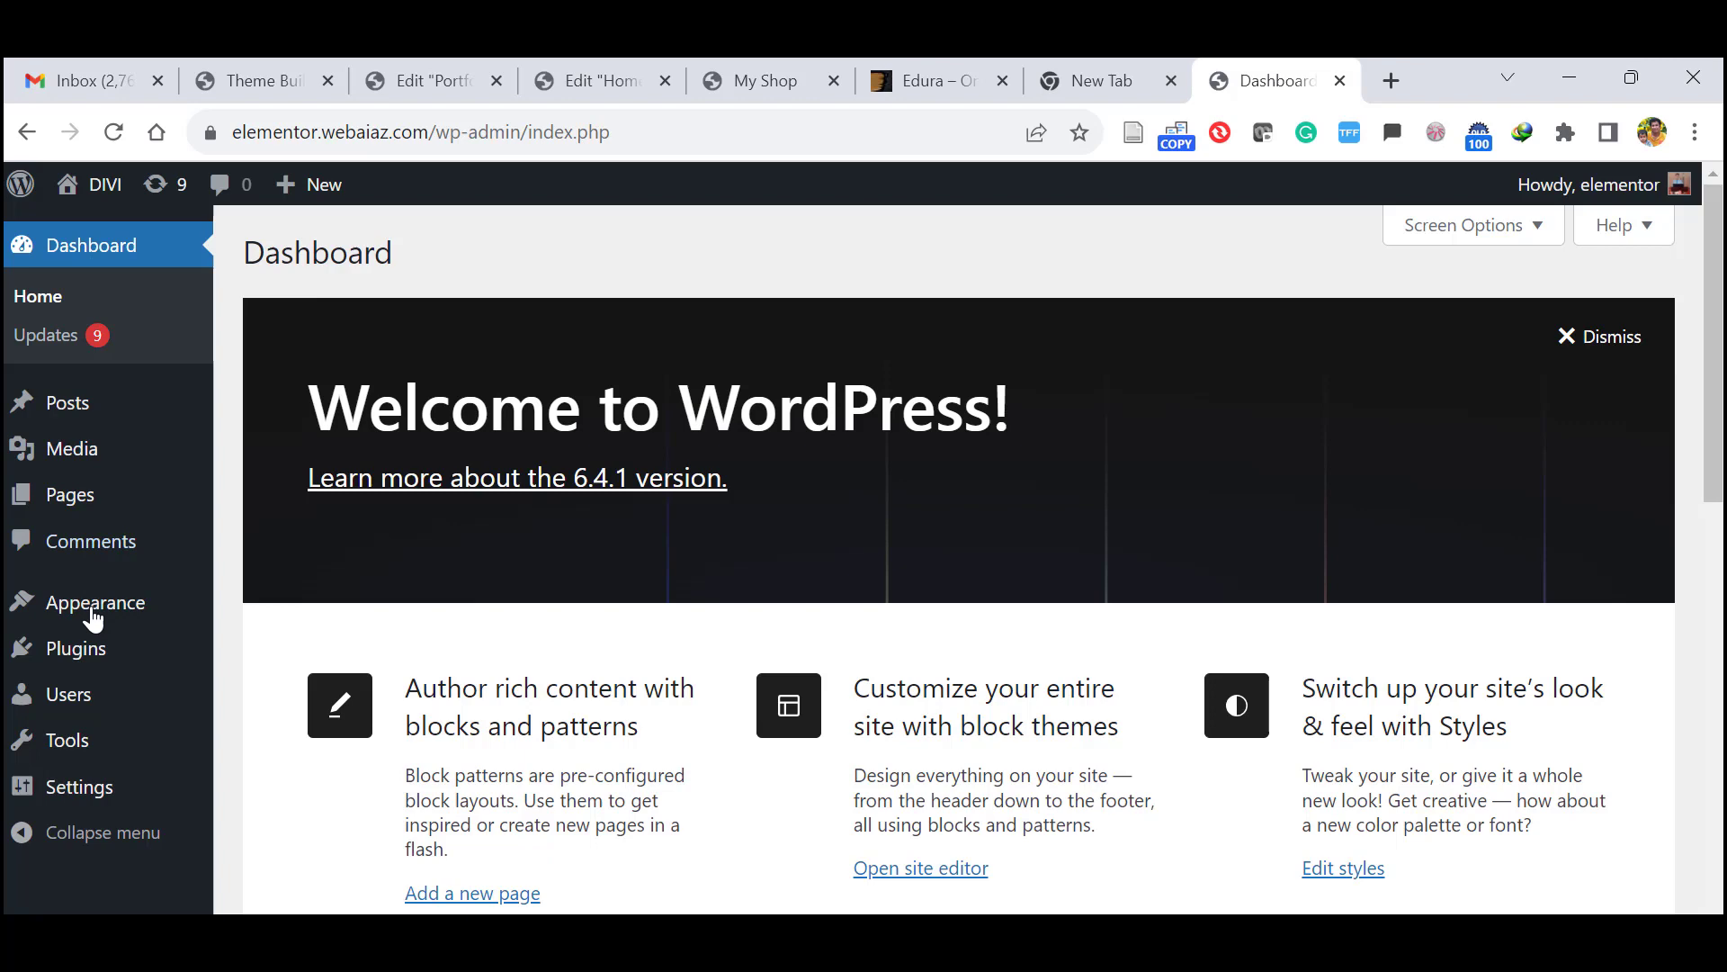
{"action": "mouse_move", "coordinate": [94, 602]}
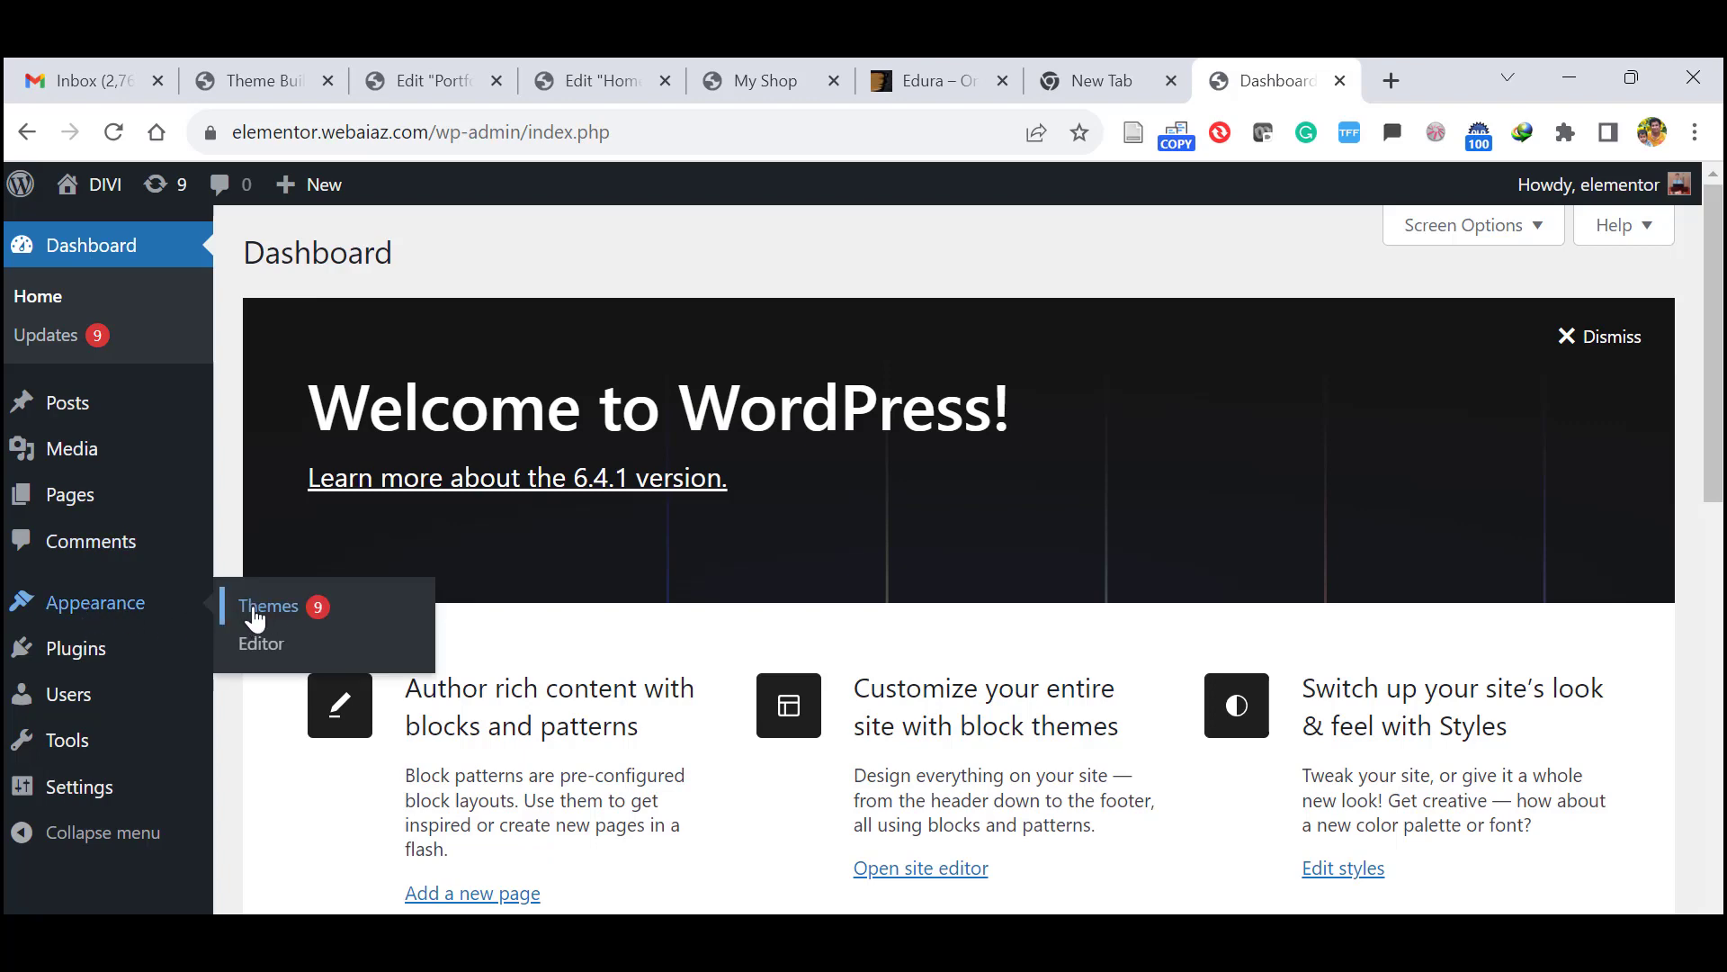
{"action": "left_click", "coordinate": [257, 619]}
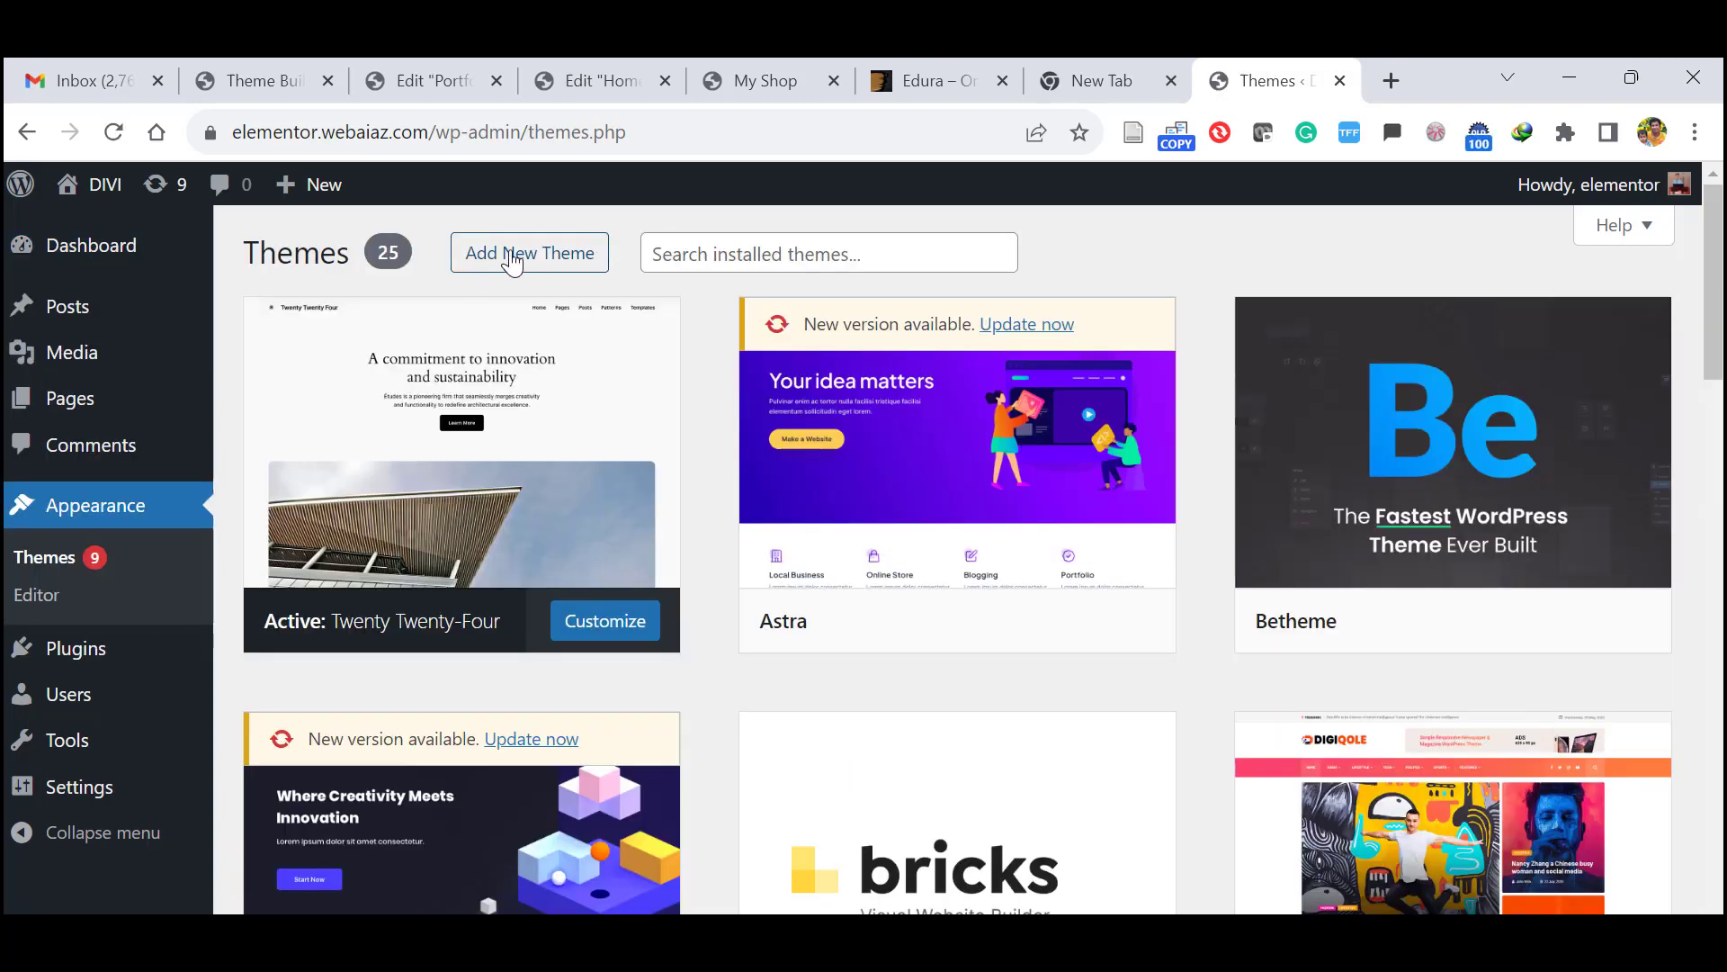
{"action": "left_click", "coordinate": [519, 258]}
{"action": "left_click", "coordinate": [508, 254]}
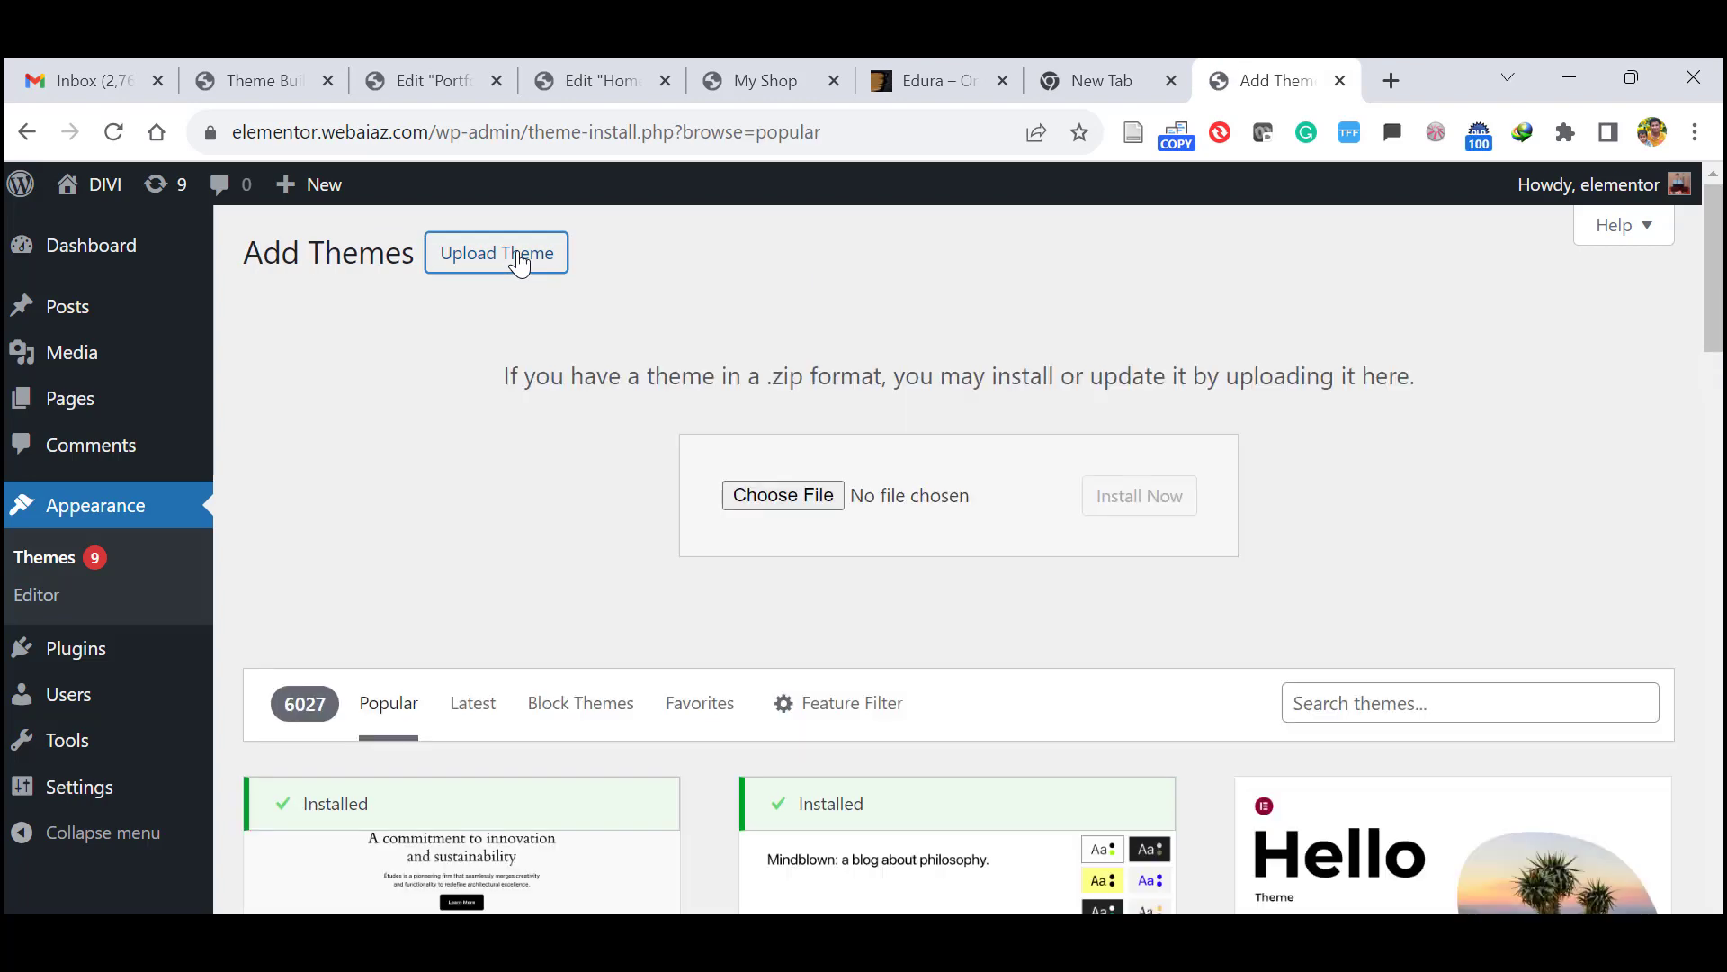
Step: Choose edura.zip from the extracted edura folder as the theme file to upload
{"action": "left_click", "coordinate": [797, 496]}
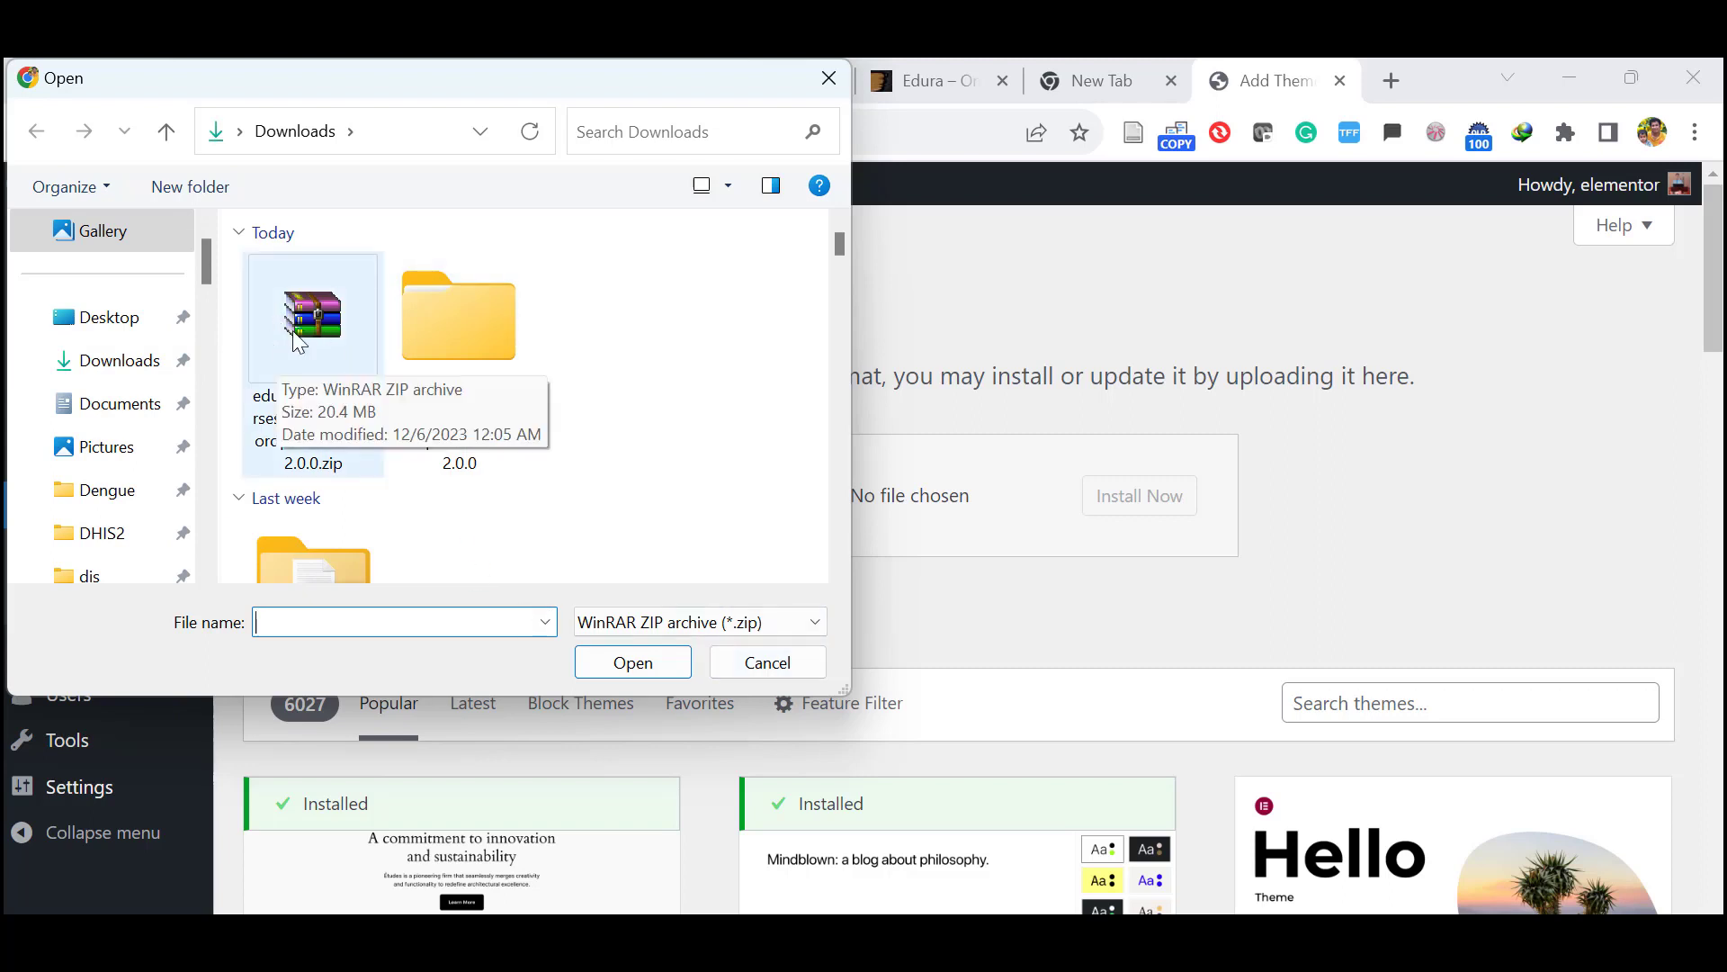
{"action": "double_click", "coordinate": [473, 343]}
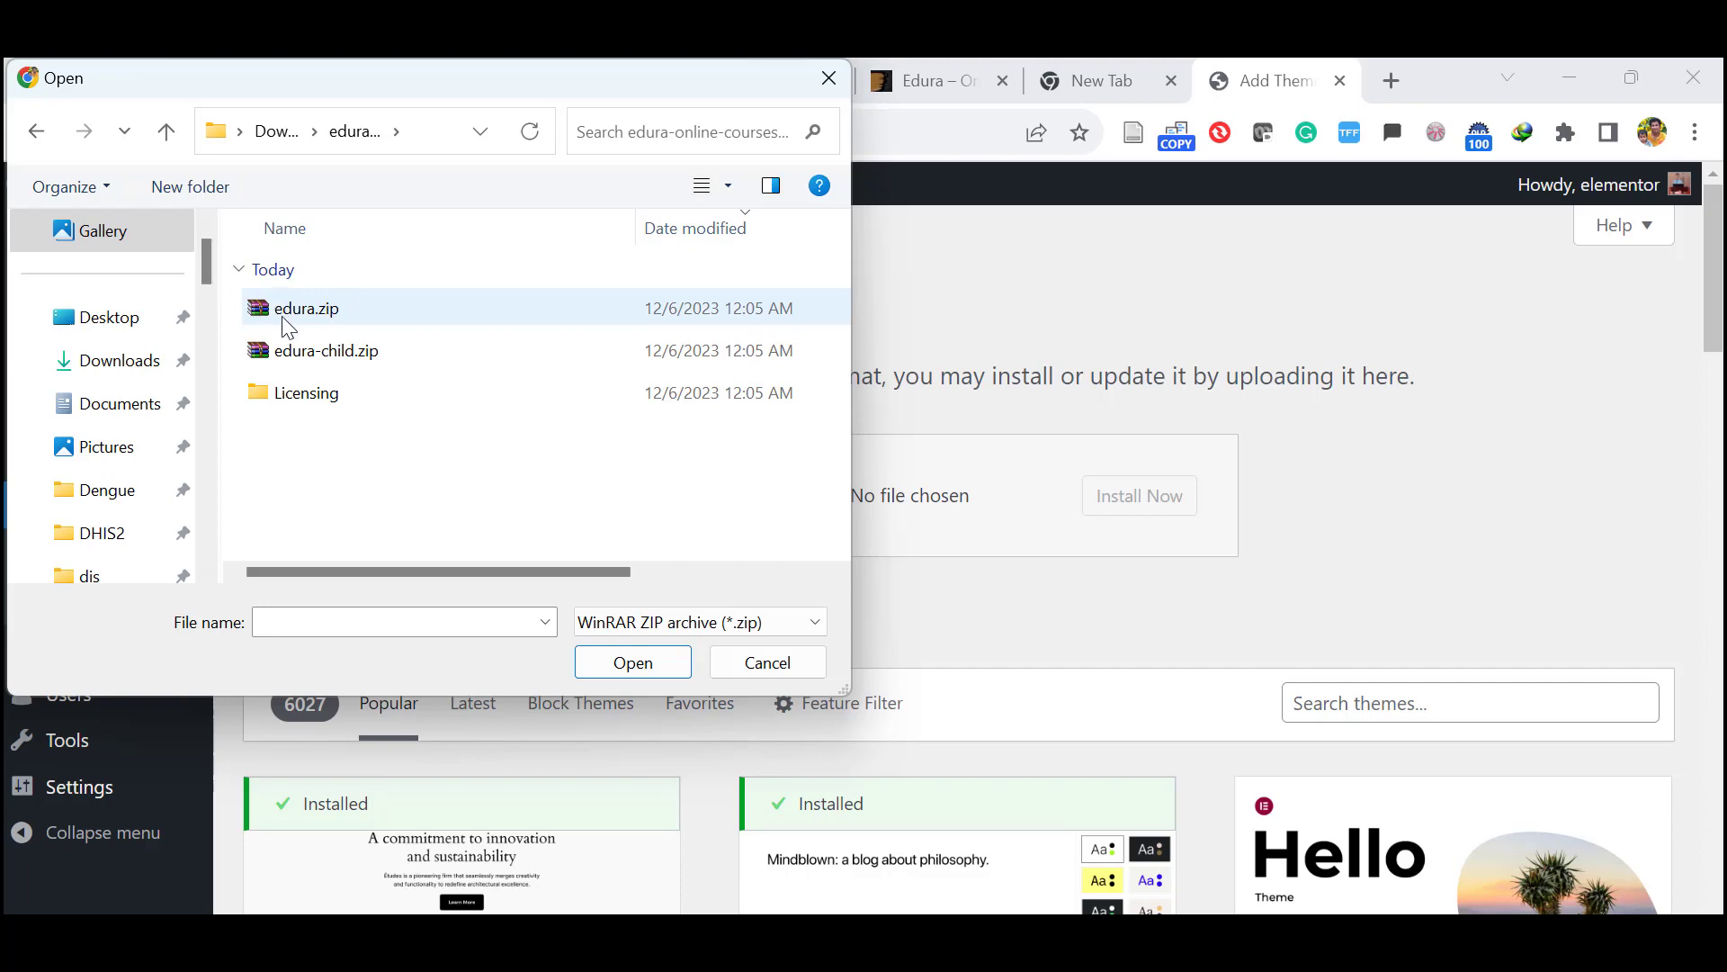
{"action": "left_click", "coordinate": [324, 314]}
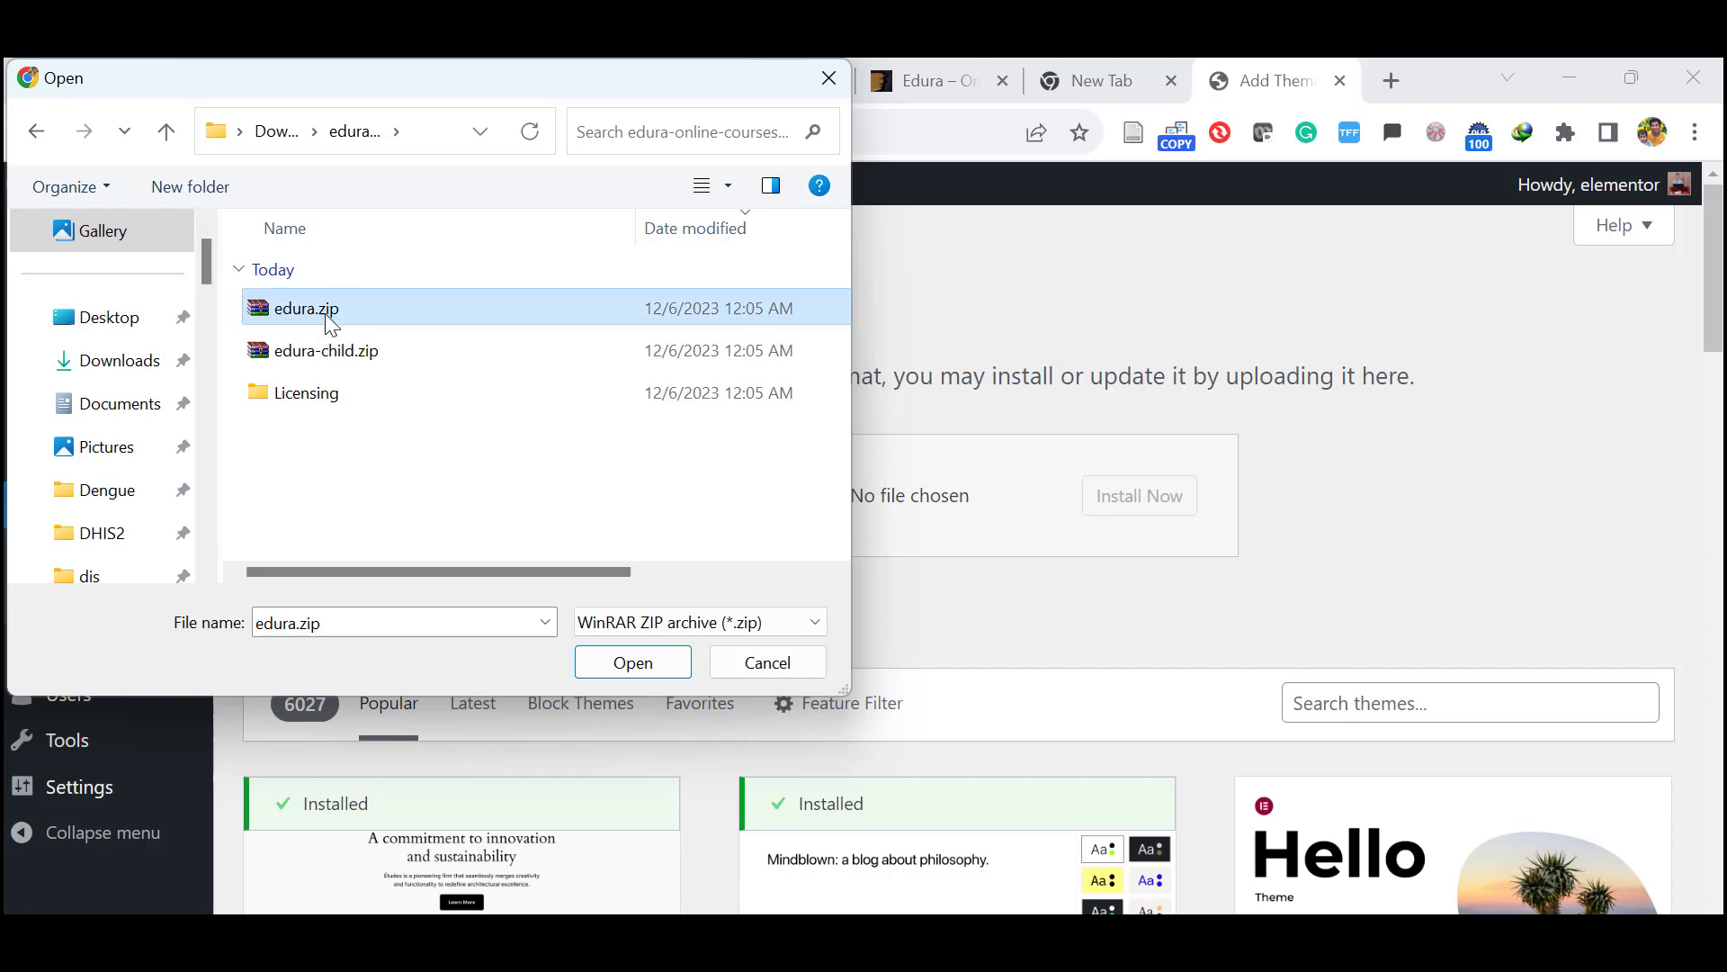
Step: Upload and install the Edura theme from edura.zip, then activate it
{"action": "left_click", "coordinate": [634, 664]}
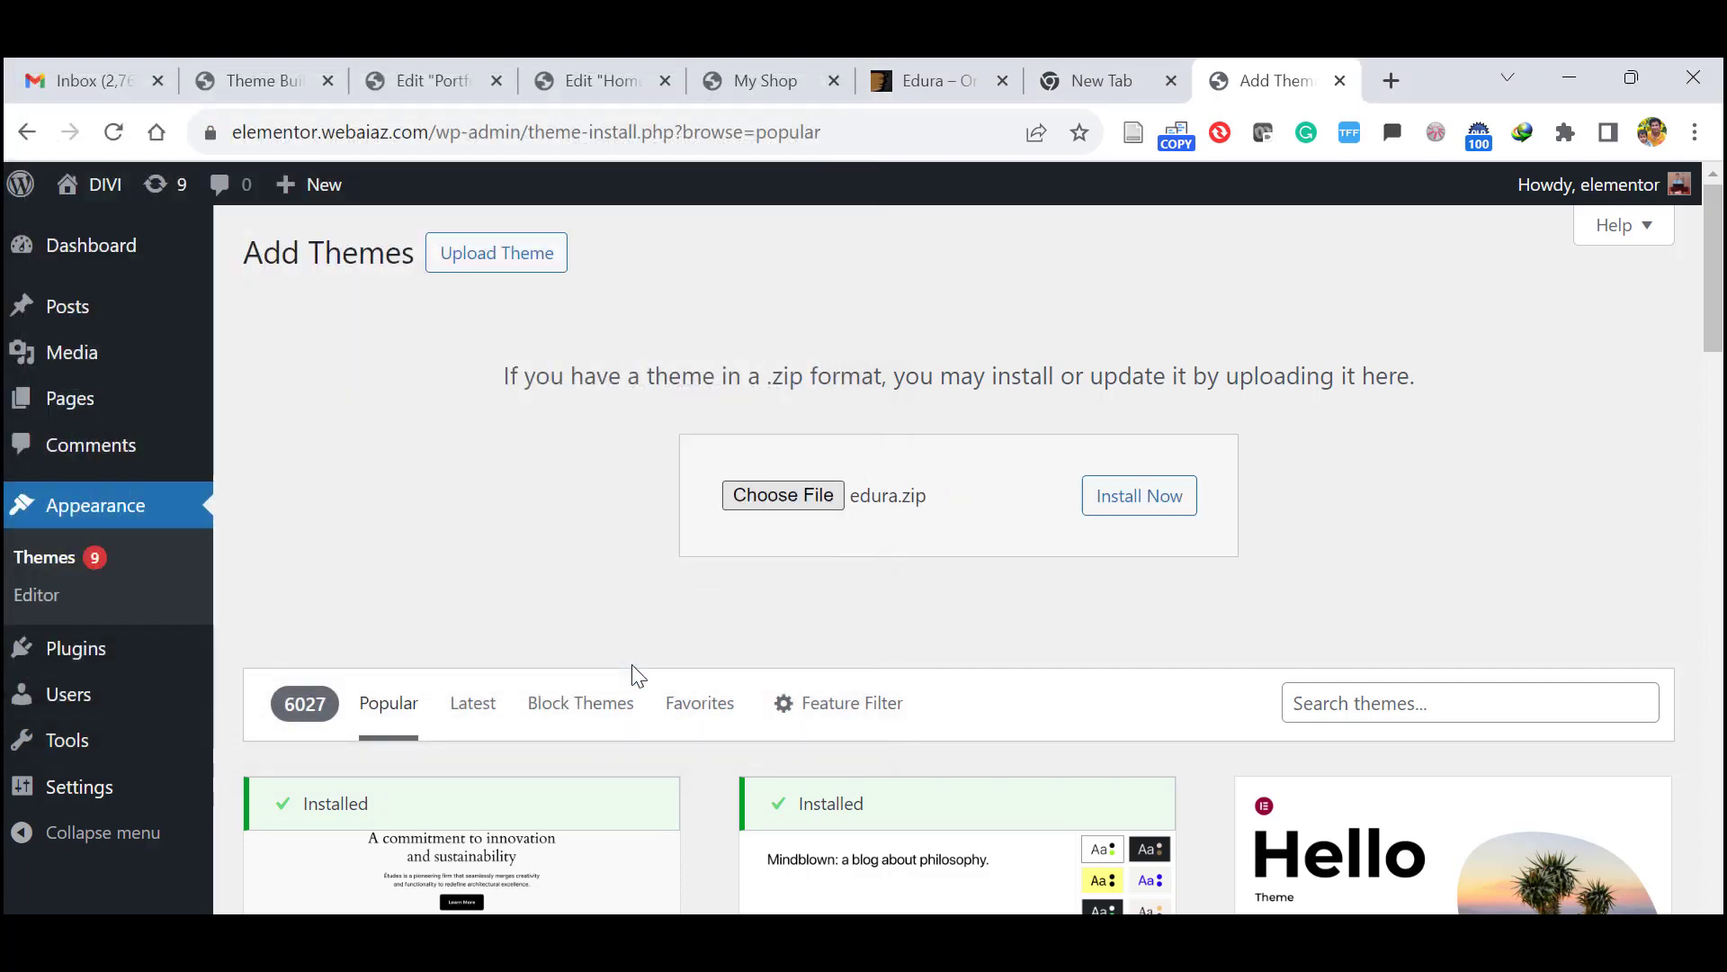
{"action": "left_click", "coordinate": [1115, 497]}
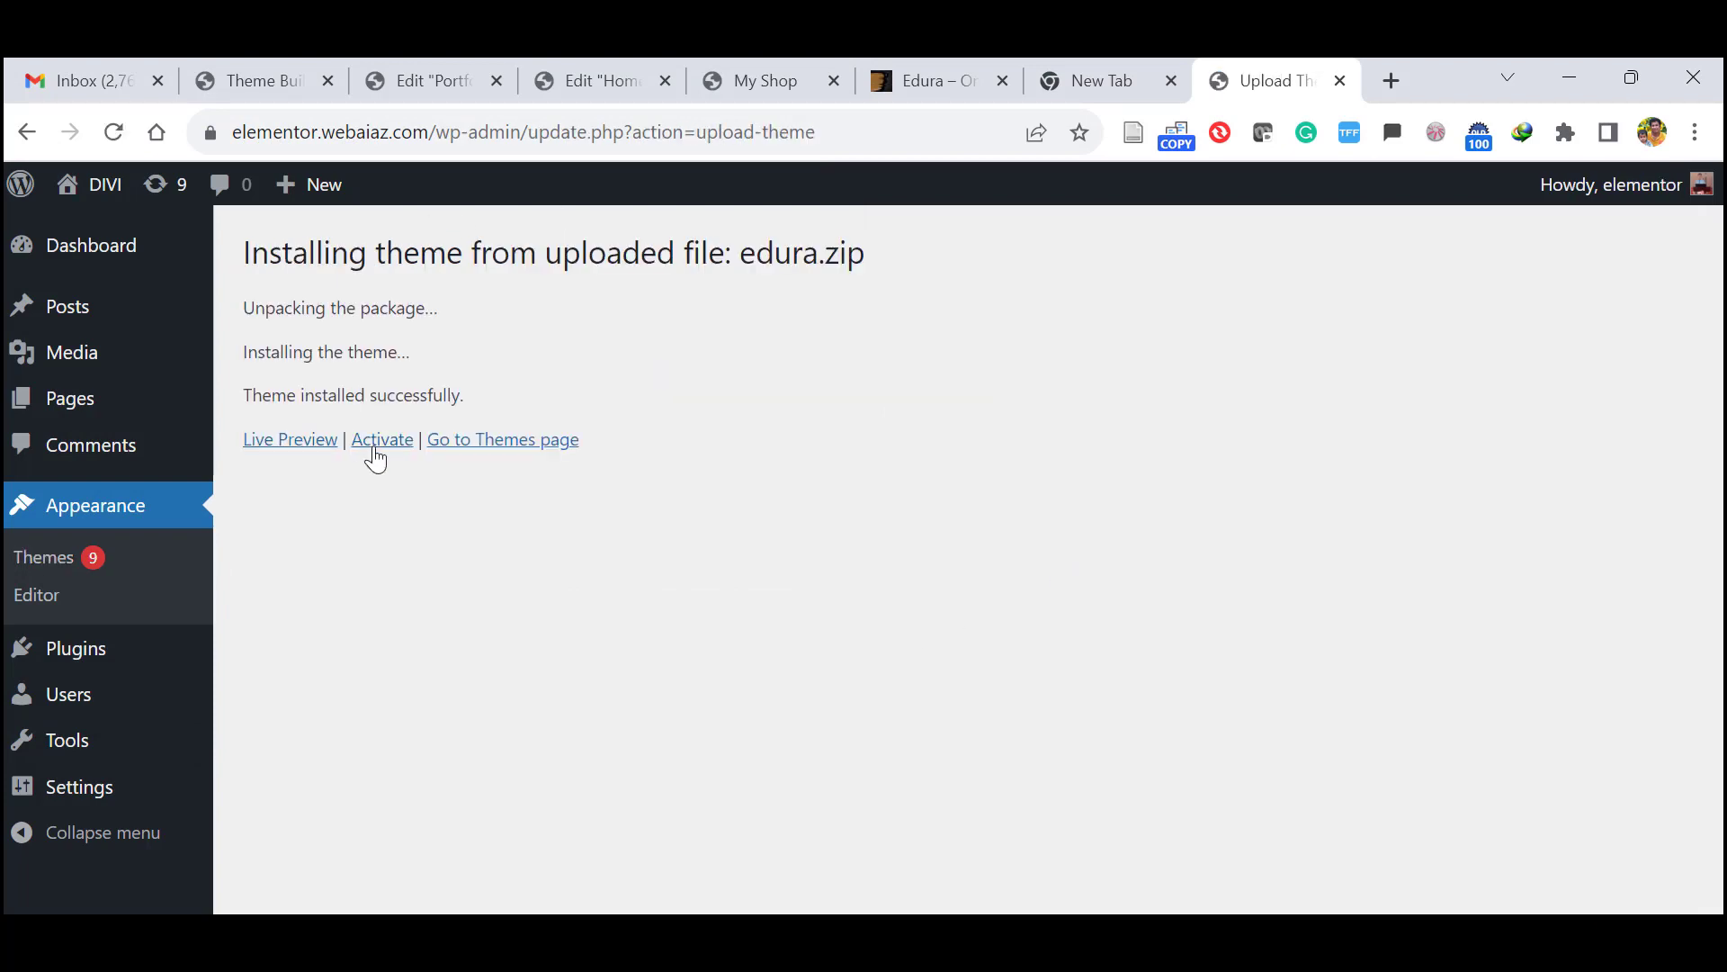
{"action": "left_click", "coordinate": [371, 443]}
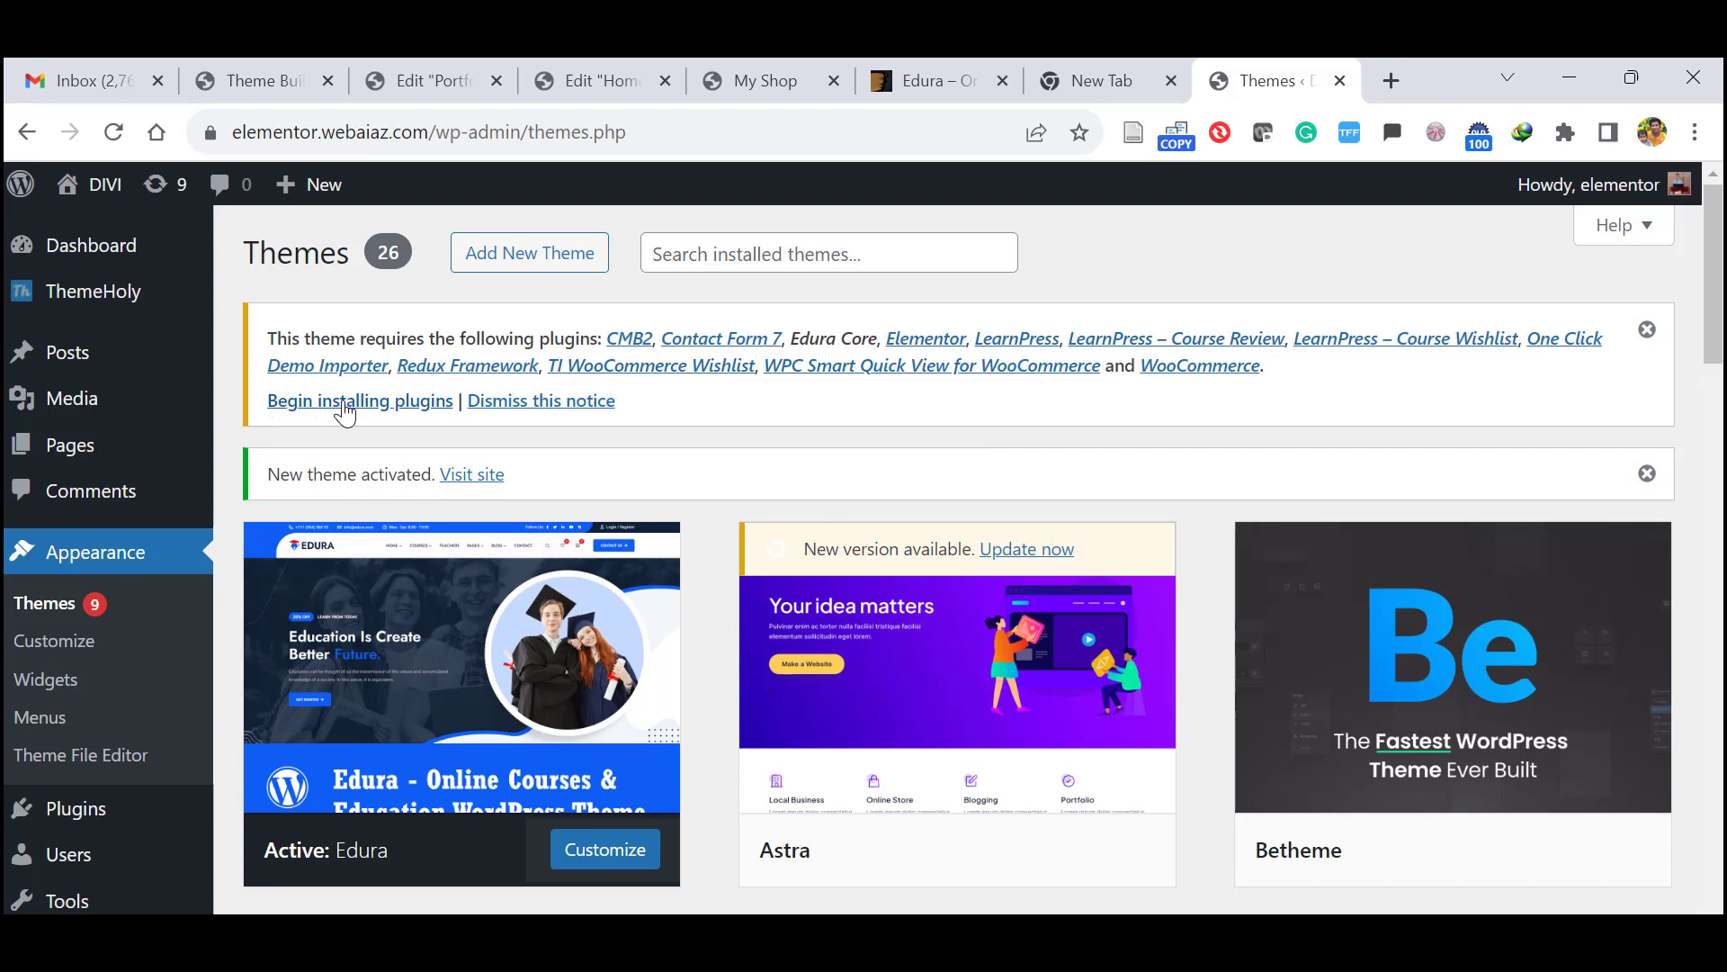
Step: Save LearnPress as the LMS option and install all required plugins, starting with CMB2
{"action": "left_click", "coordinate": [345, 405]}
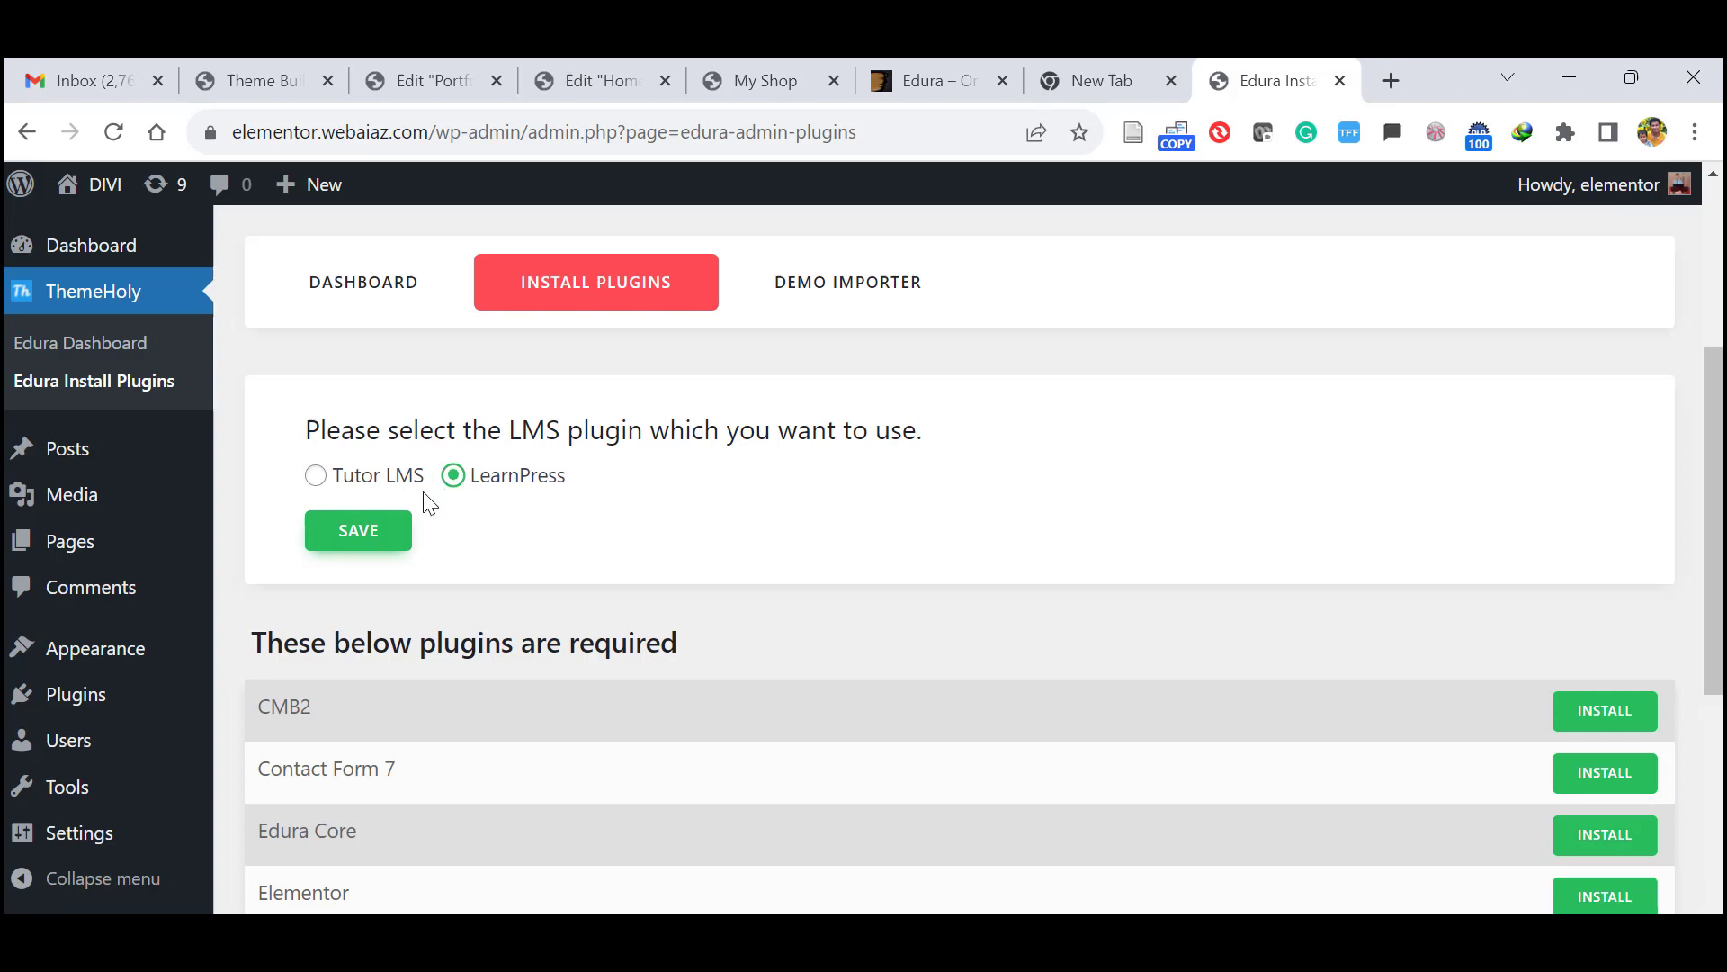
{"action": "left_click", "coordinate": [373, 525]}
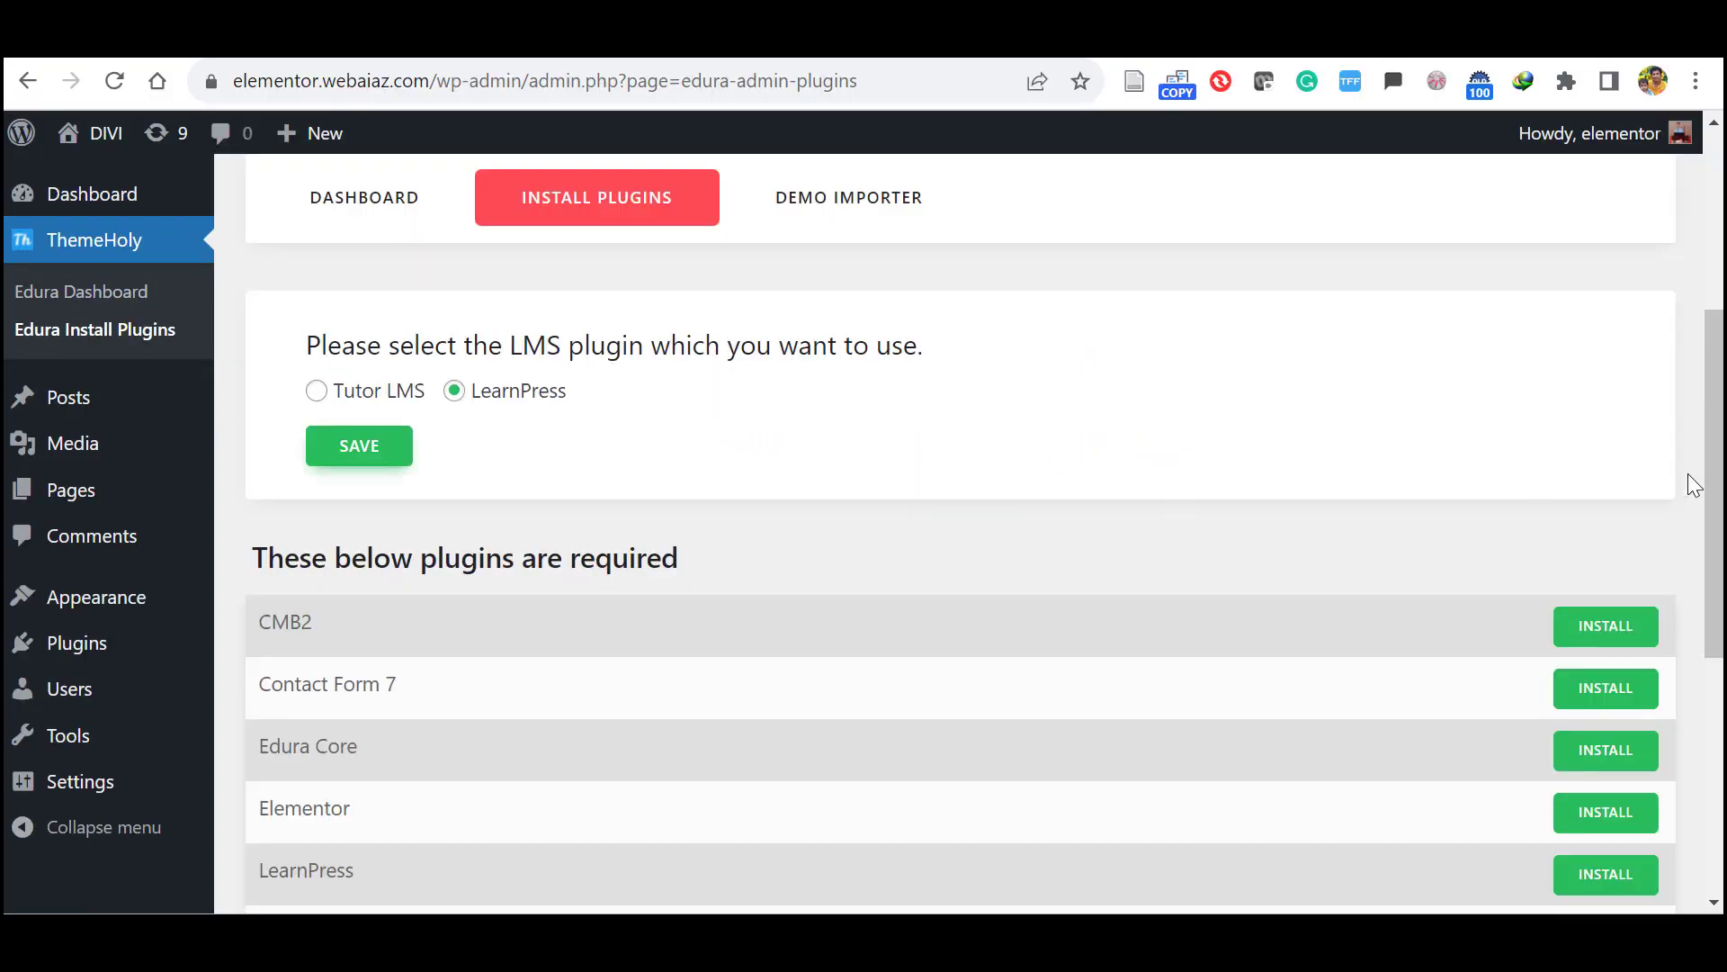
{"action": "scroll", "coordinate": [1708, 511], "scroll_direction": "down", "scroll_amount": 3}
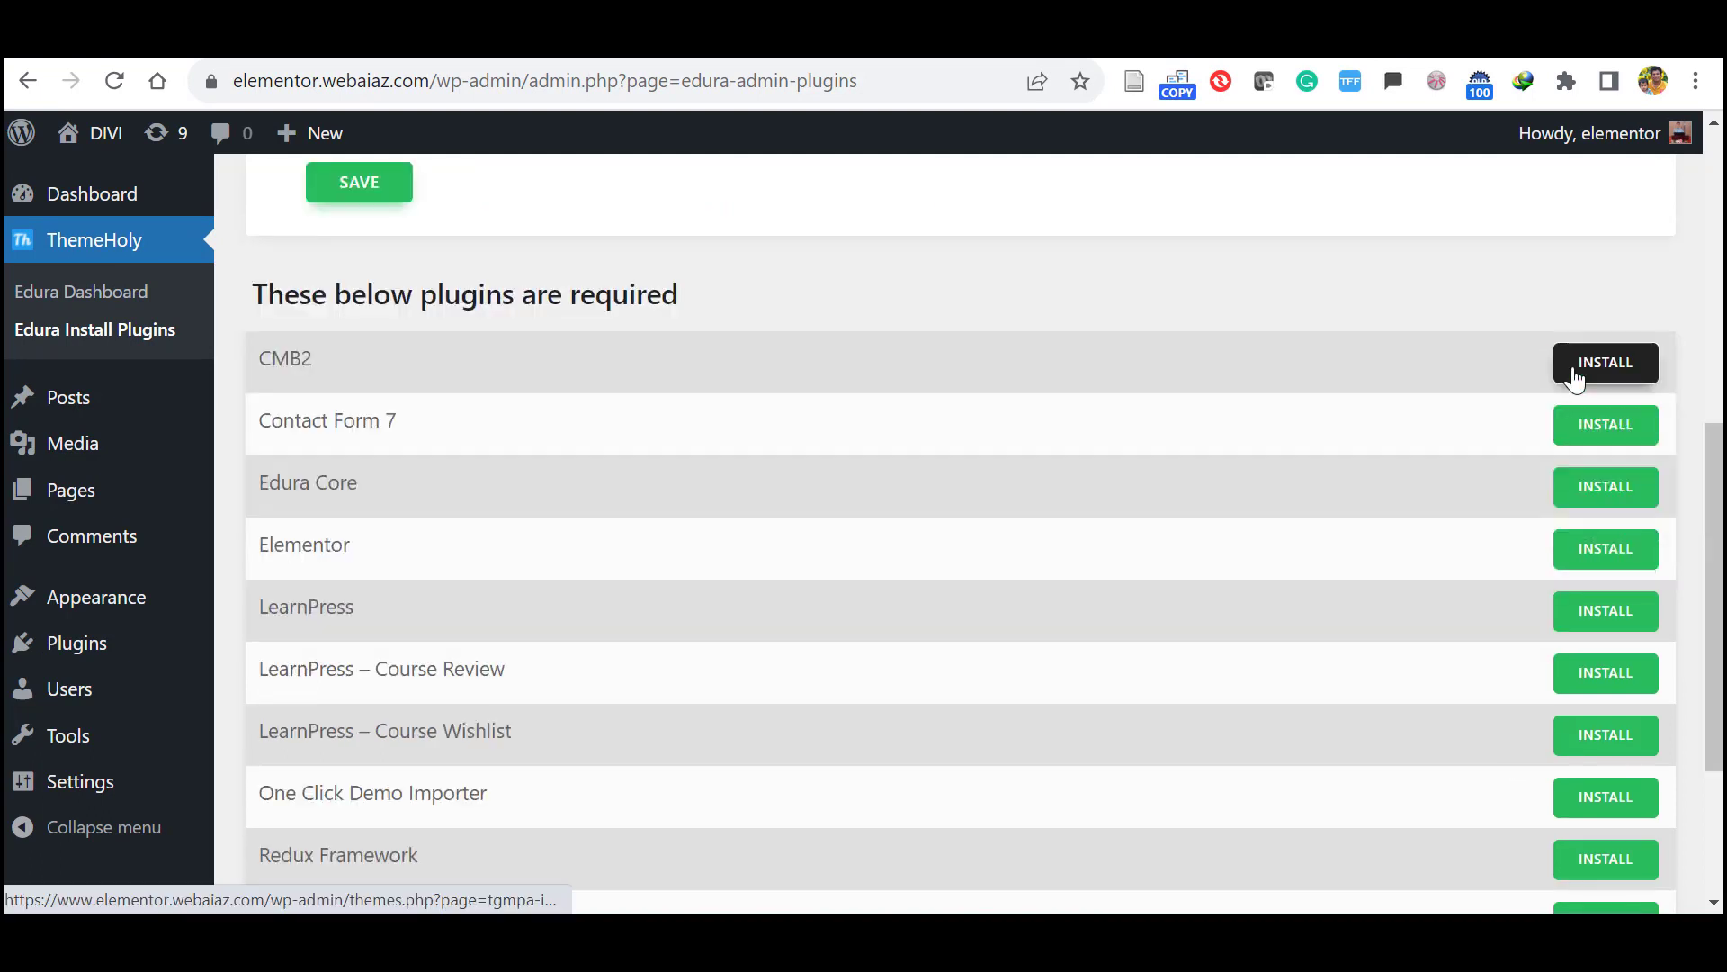
{"action": "left_click", "coordinate": [1574, 378]}
{"action": "left_click", "coordinate": [1588, 426]}
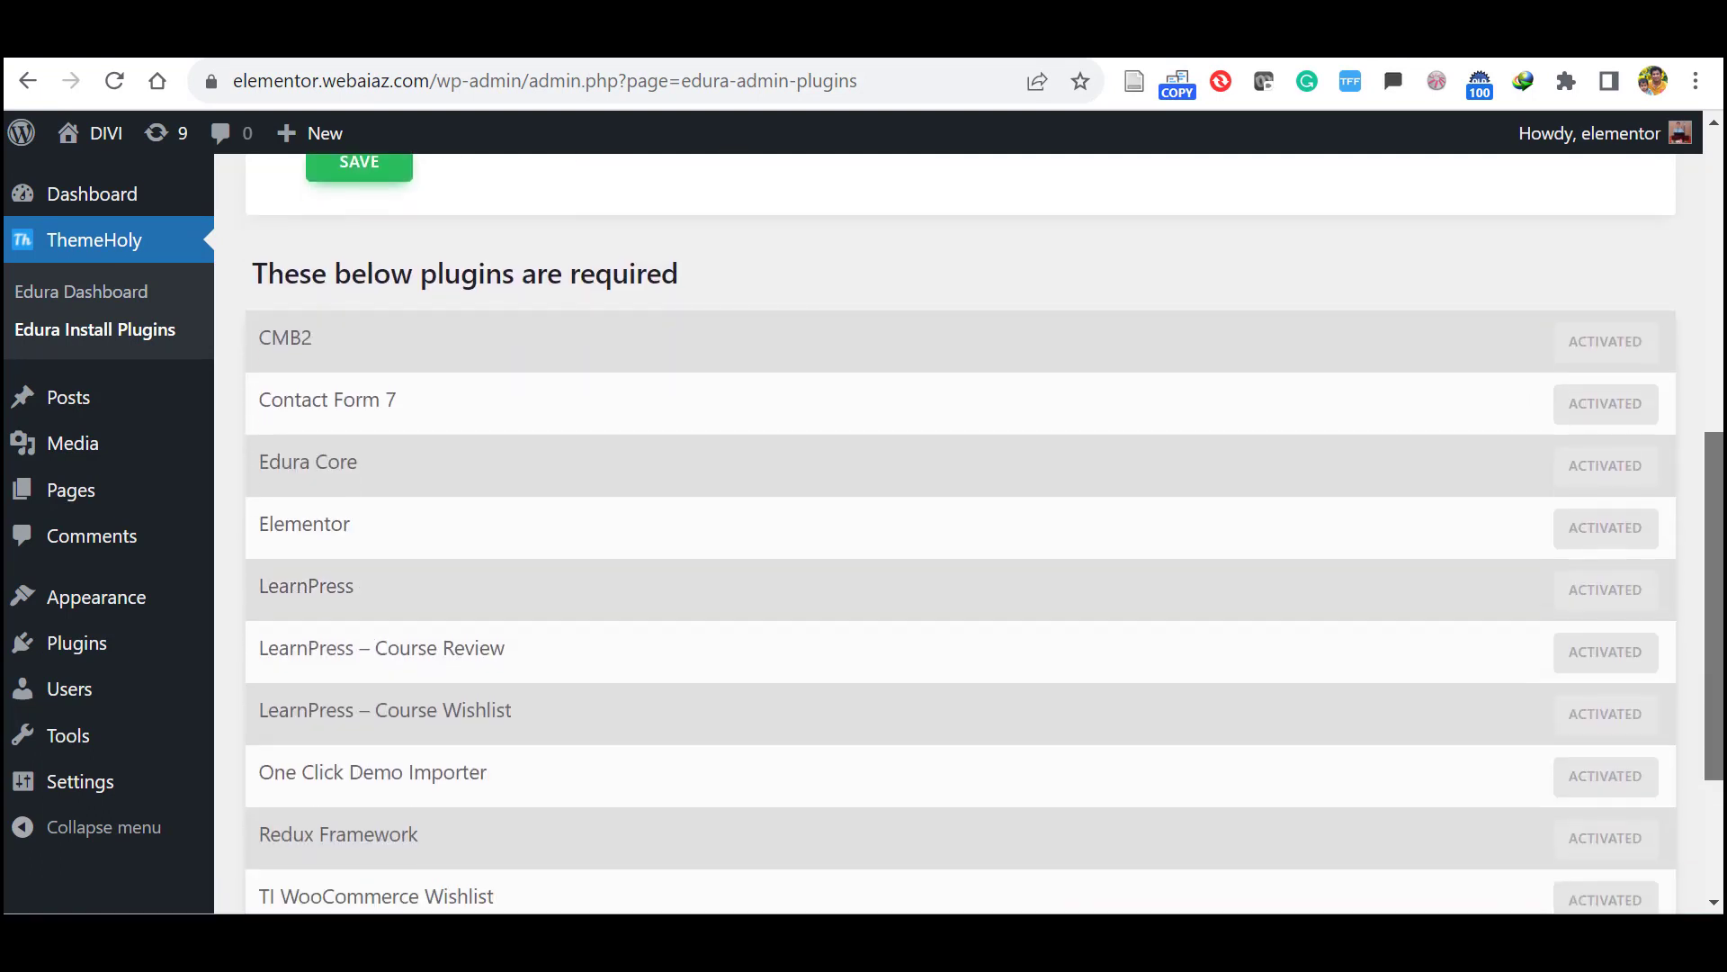
{"action": "scroll", "coordinate": [960, 534], "scroll_direction": "down", "scroll_amount": 1}
{"action": "scroll", "coordinate": [960, 534], "scroll_direction": "down", "scroll_amount": 1}
{"action": "scroll", "coordinate": [960, 534], "scroll_direction": "down", "scroll_amount": 1}
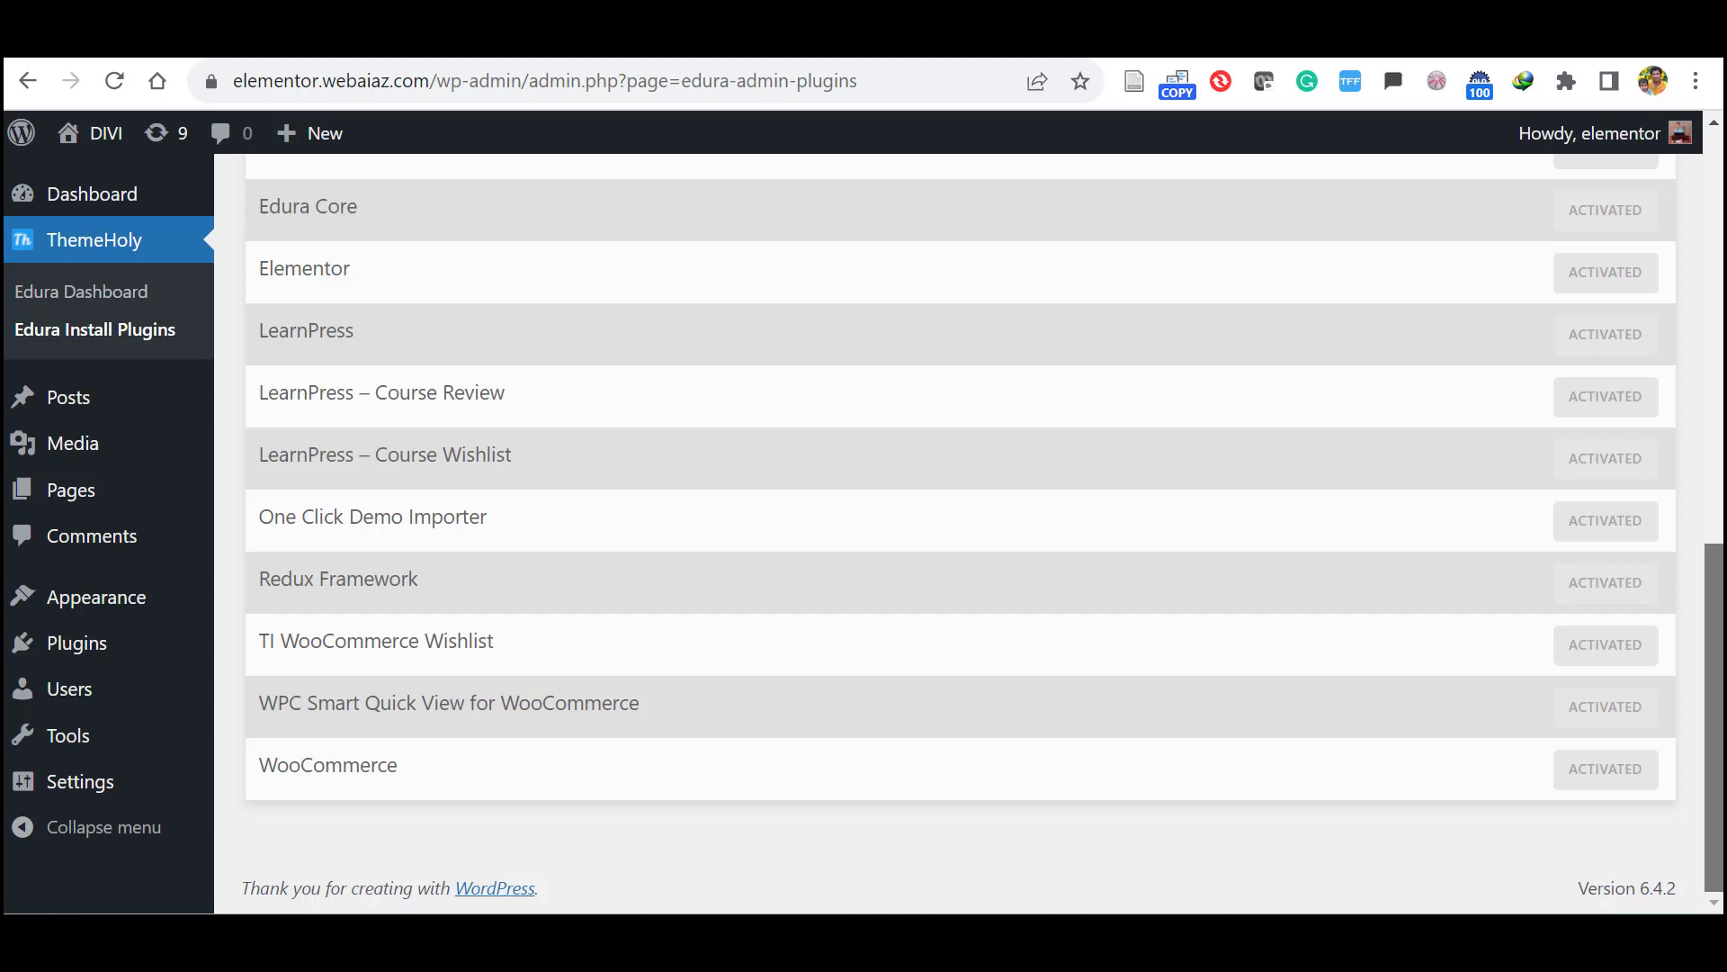
{"action": "scroll", "coordinate": [917, 509], "scroll_direction": "up", "scroll_amount": 3}
{"action": "scroll", "coordinate": [918, 509], "scroll_direction": "up", "scroll_amount": 4}
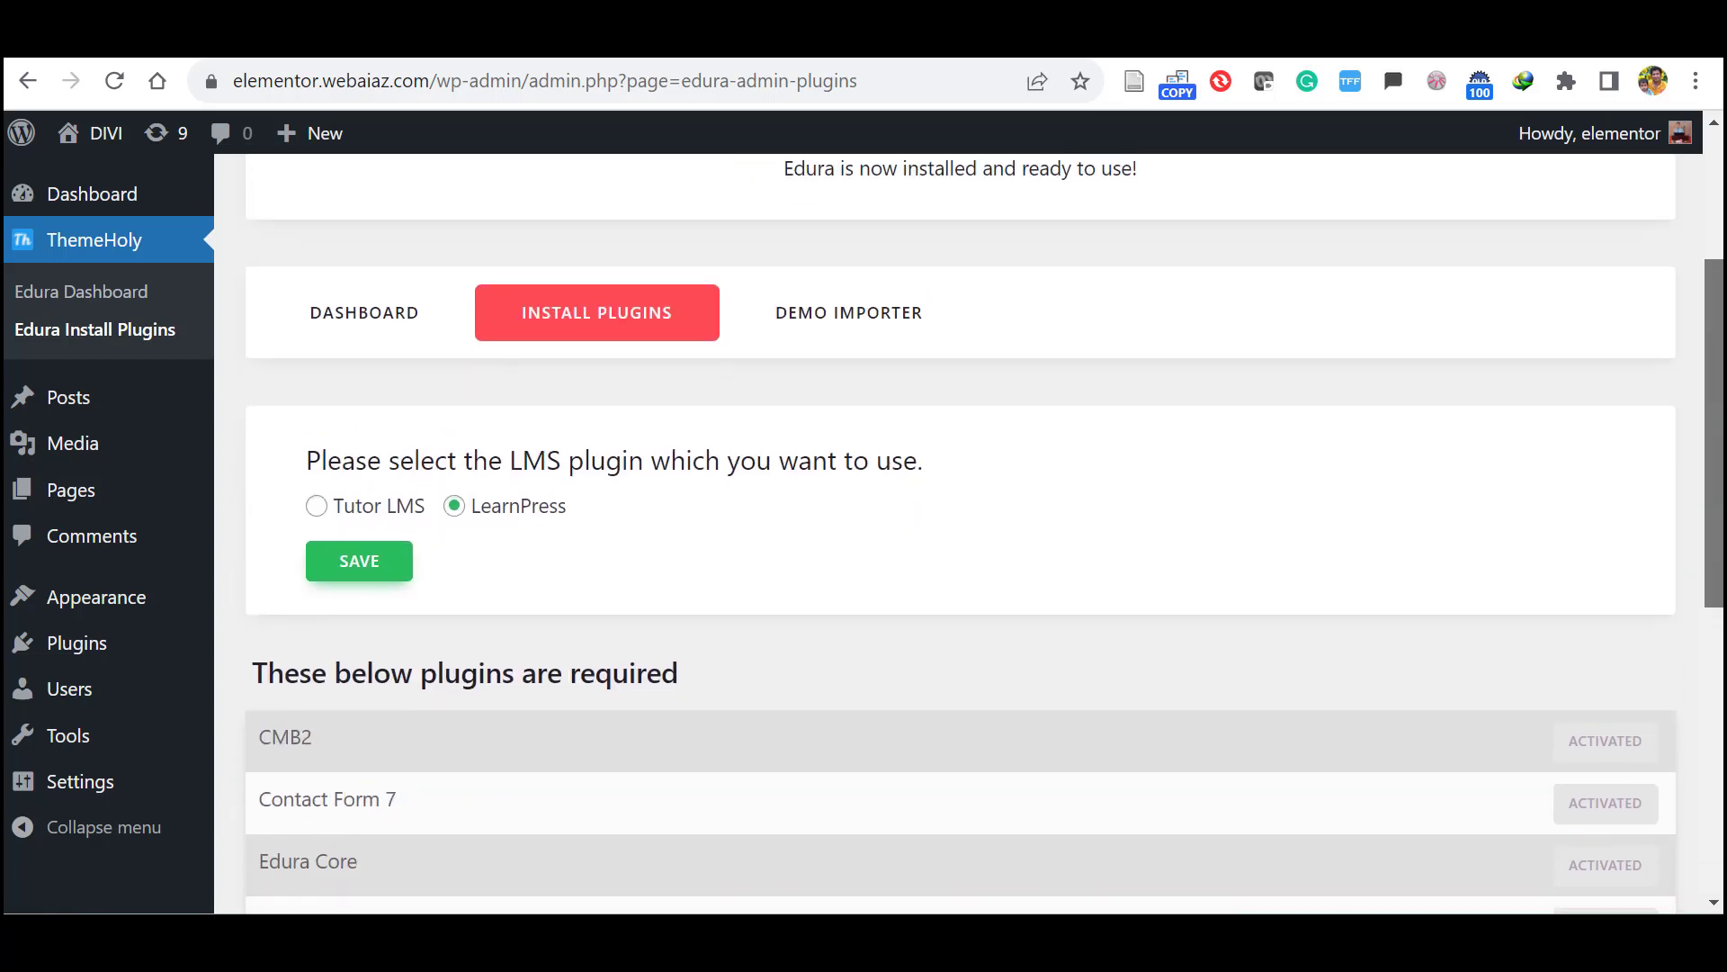
Step: Activate Contact Form 7, Edura Core, One Click Demo Importer, Redux Framework, TI WooCommerce Wishlist and WPC Smart Quick View
{"action": "left_click", "coordinate": [841, 337]}
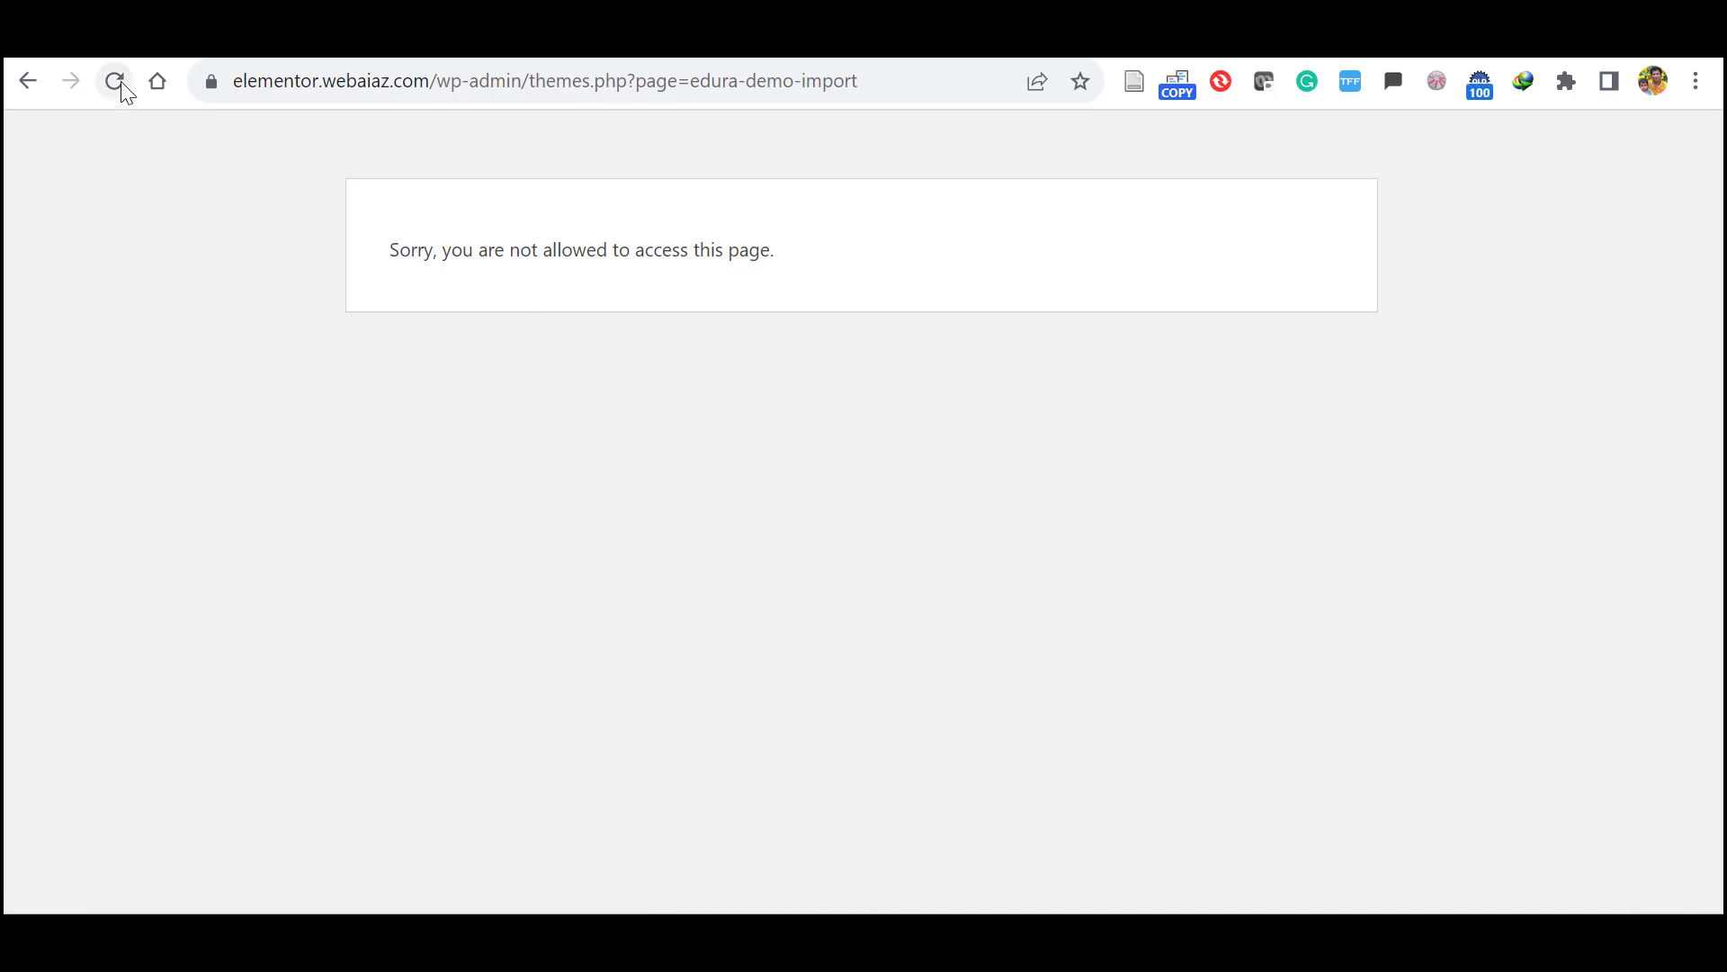
{"action": "key", "text": "alt+Left"}
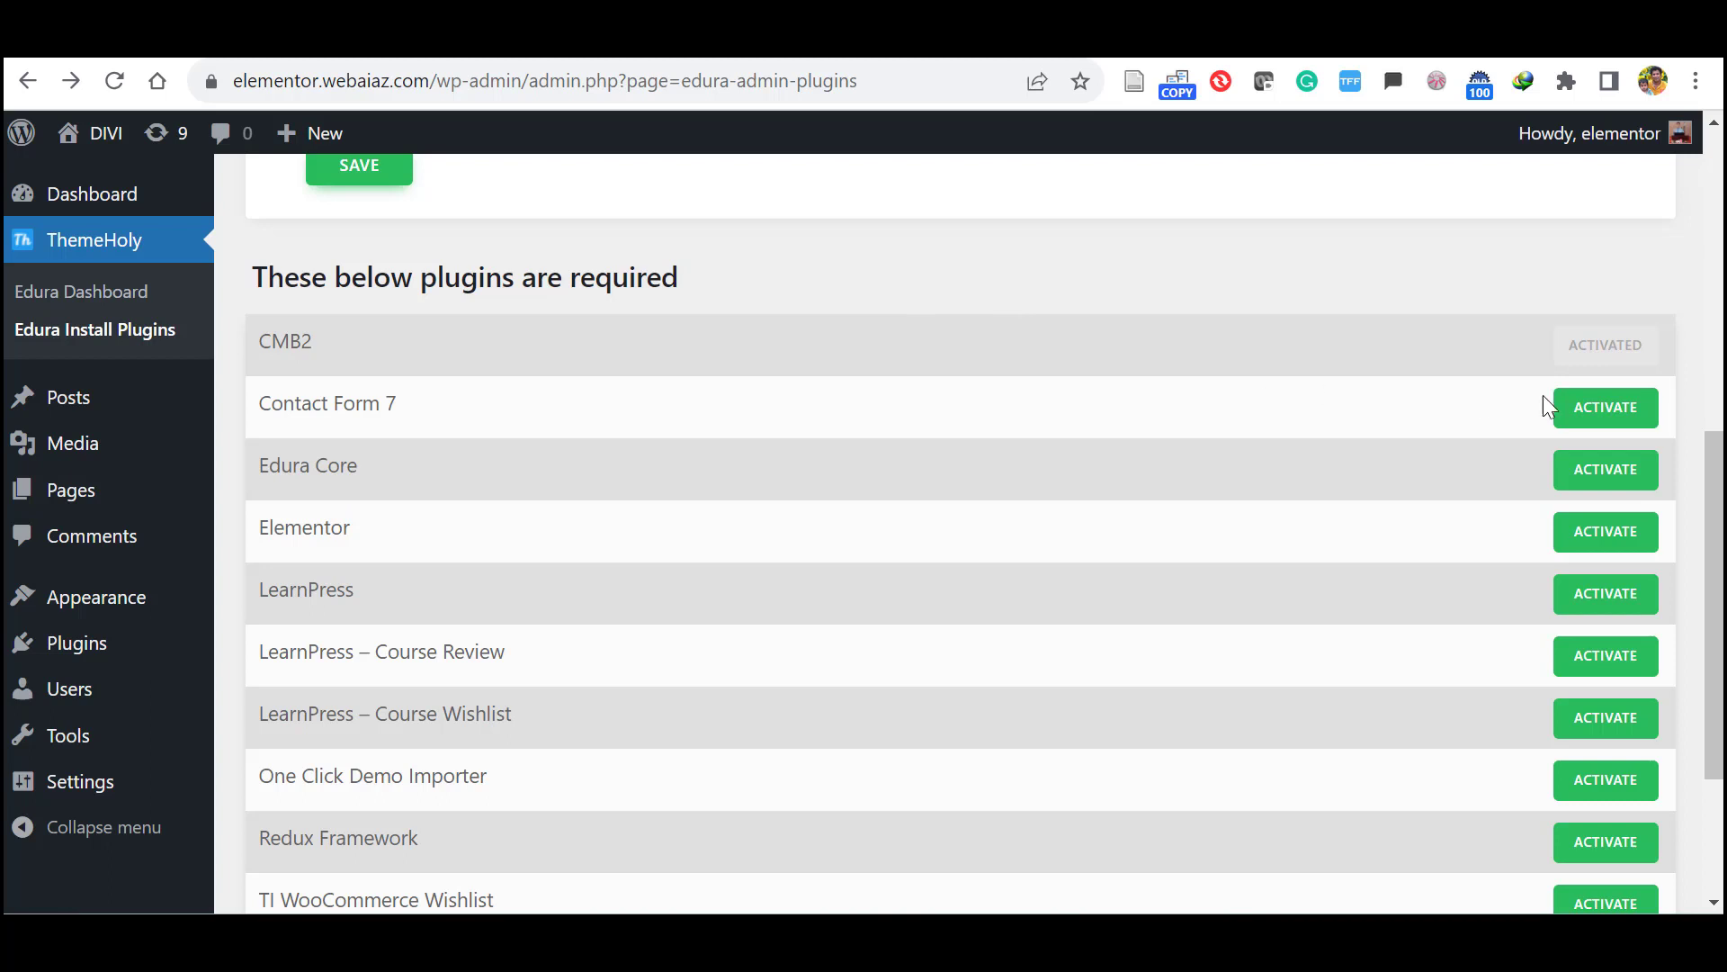
{"action": "left_click", "coordinate": [1597, 414]}
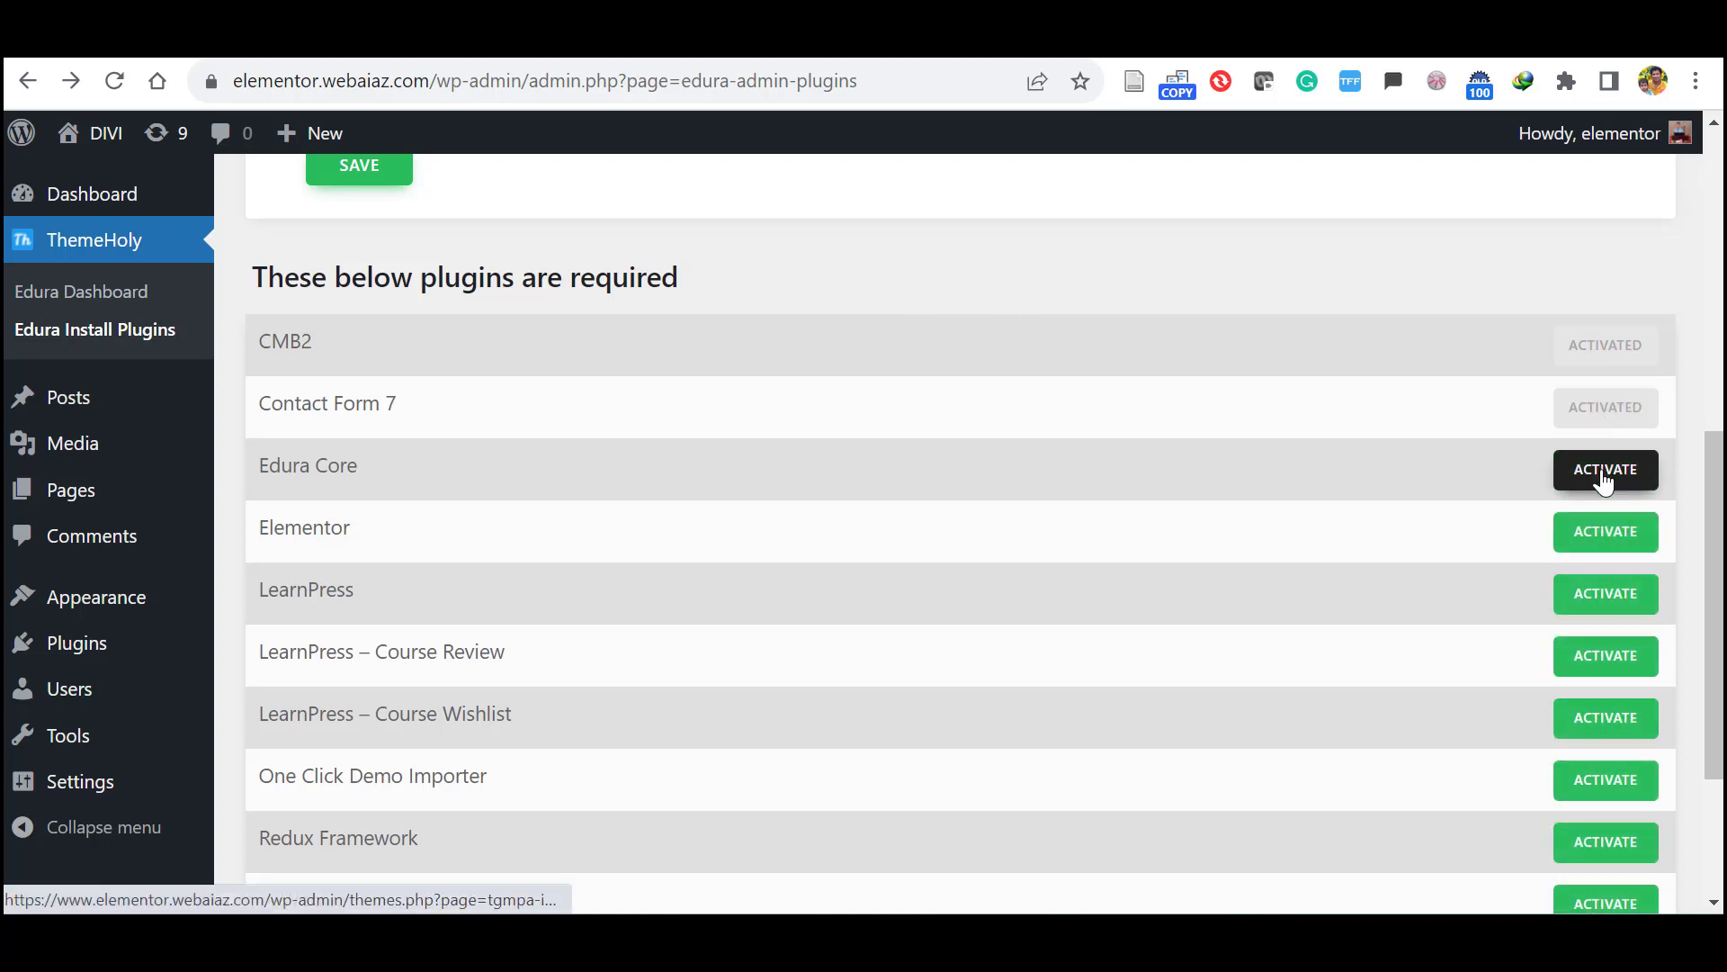
{"action": "left_click", "coordinate": [1603, 470]}
{"action": "scroll", "coordinate": [1600, 540], "scroll_direction": "down", "scroll_amount": 2}
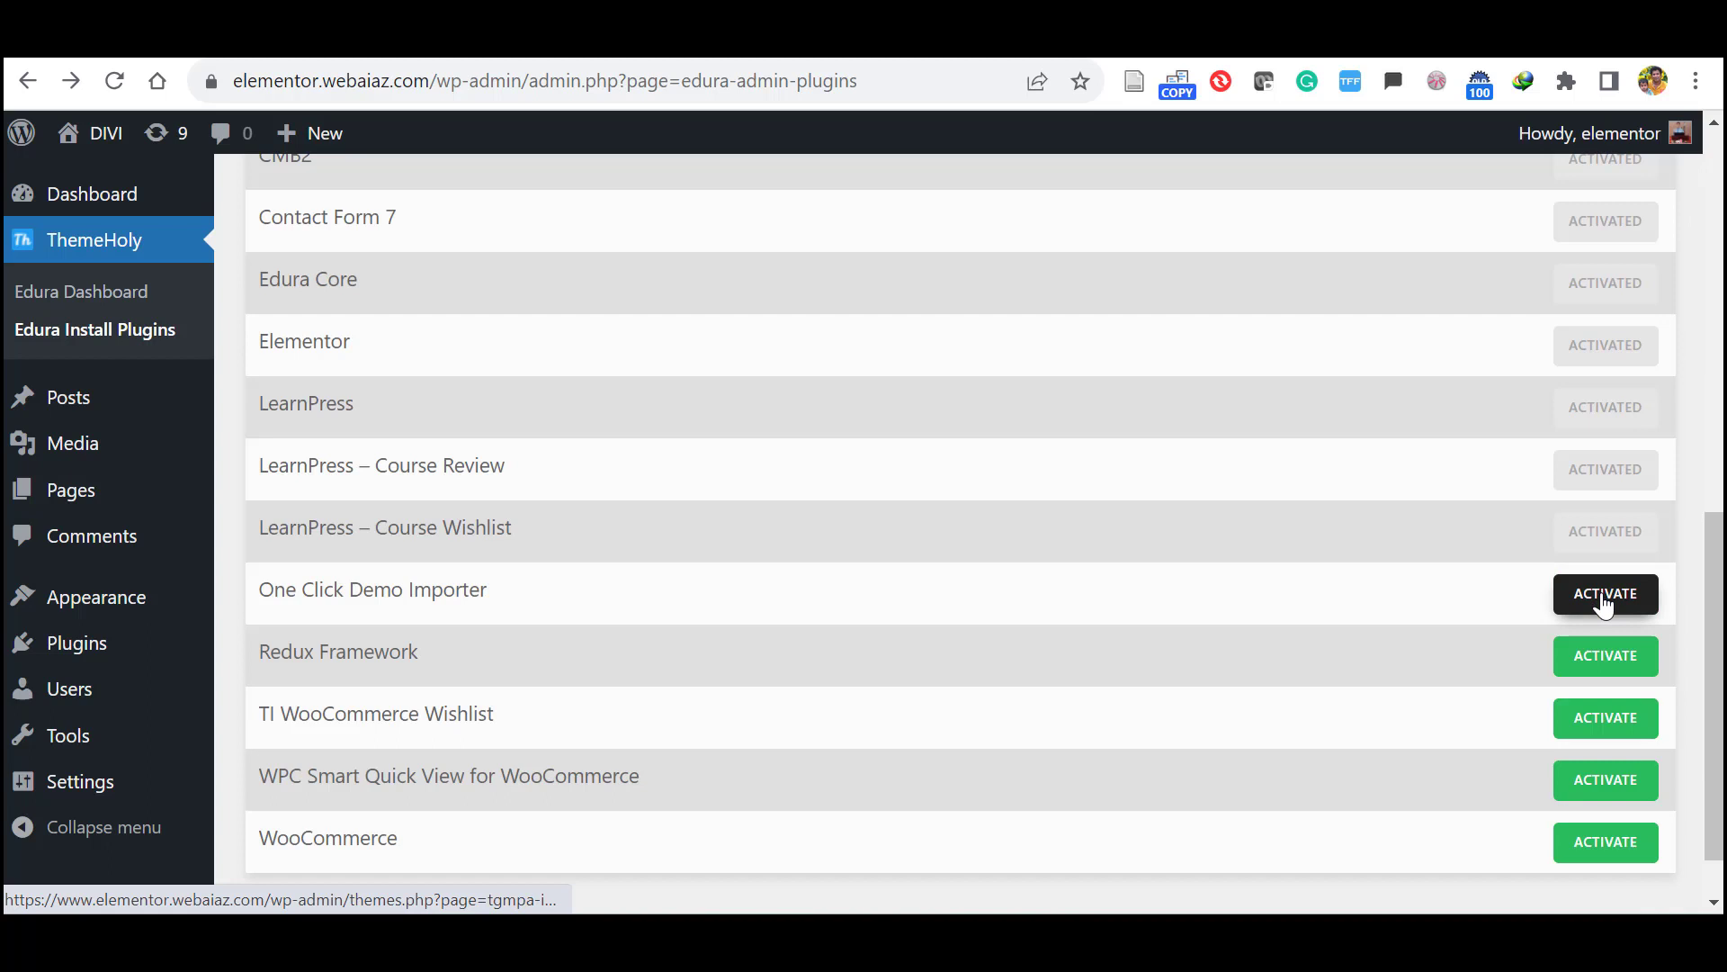
{"action": "left_click", "coordinate": [1603, 603]}
{"action": "left_click", "coordinate": [1601, 661]}
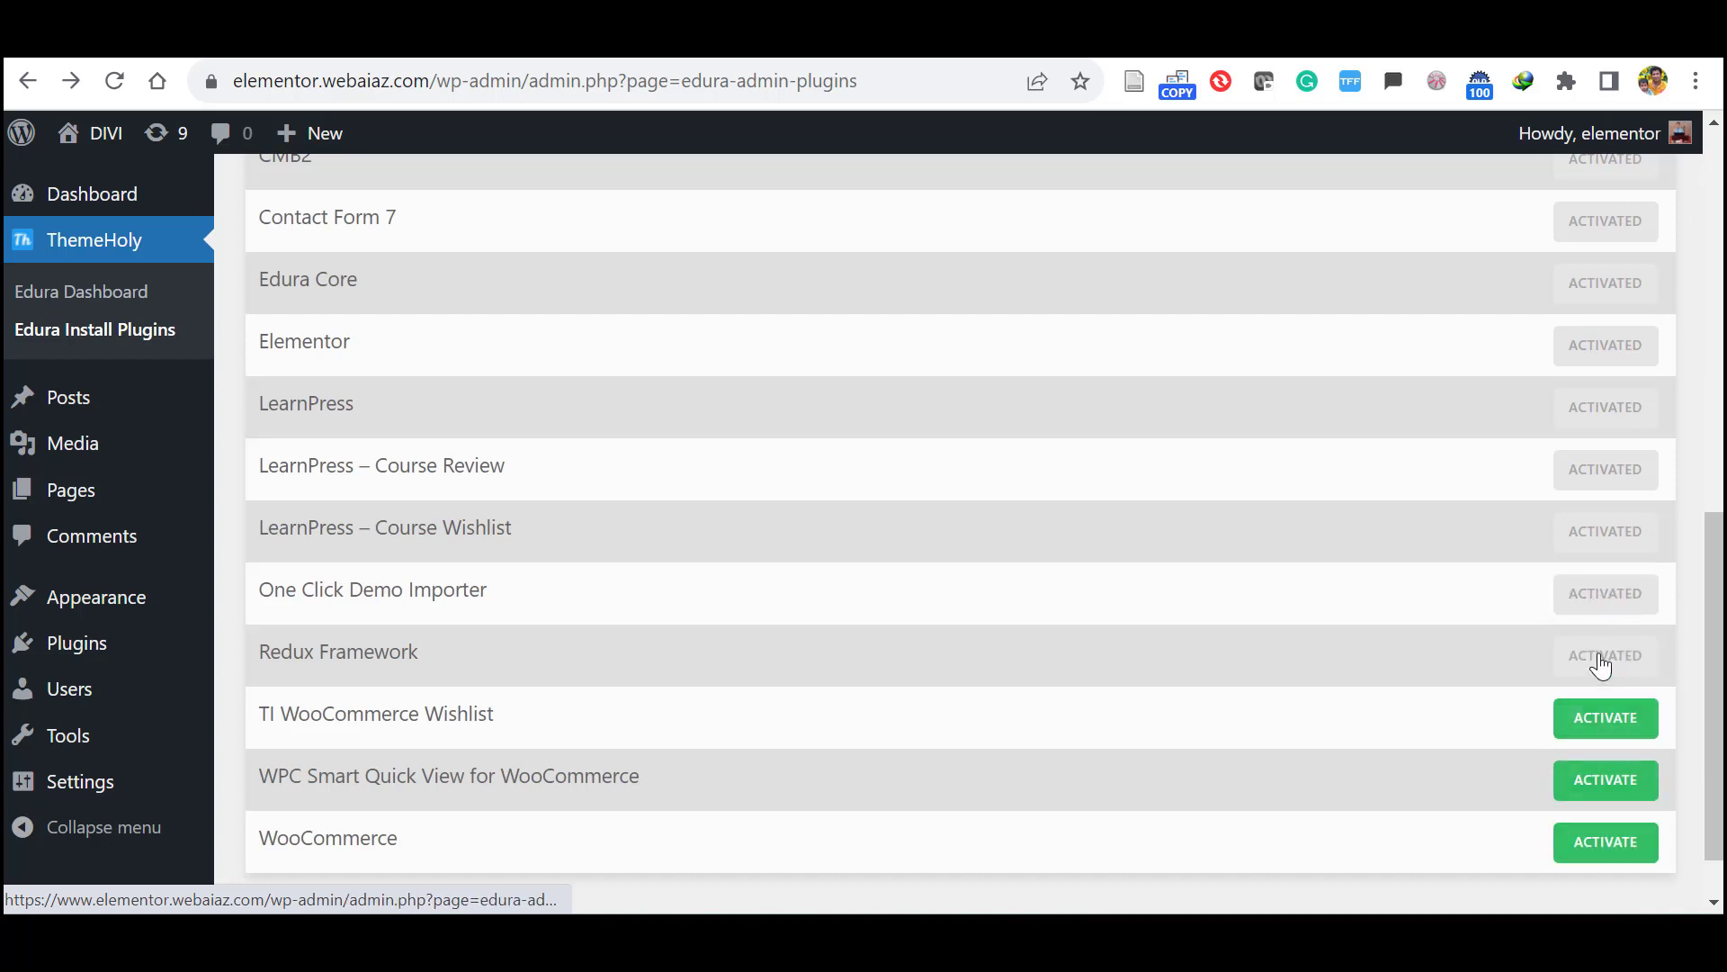
{"action": "left_click", "coordinate": [1600, 717]}
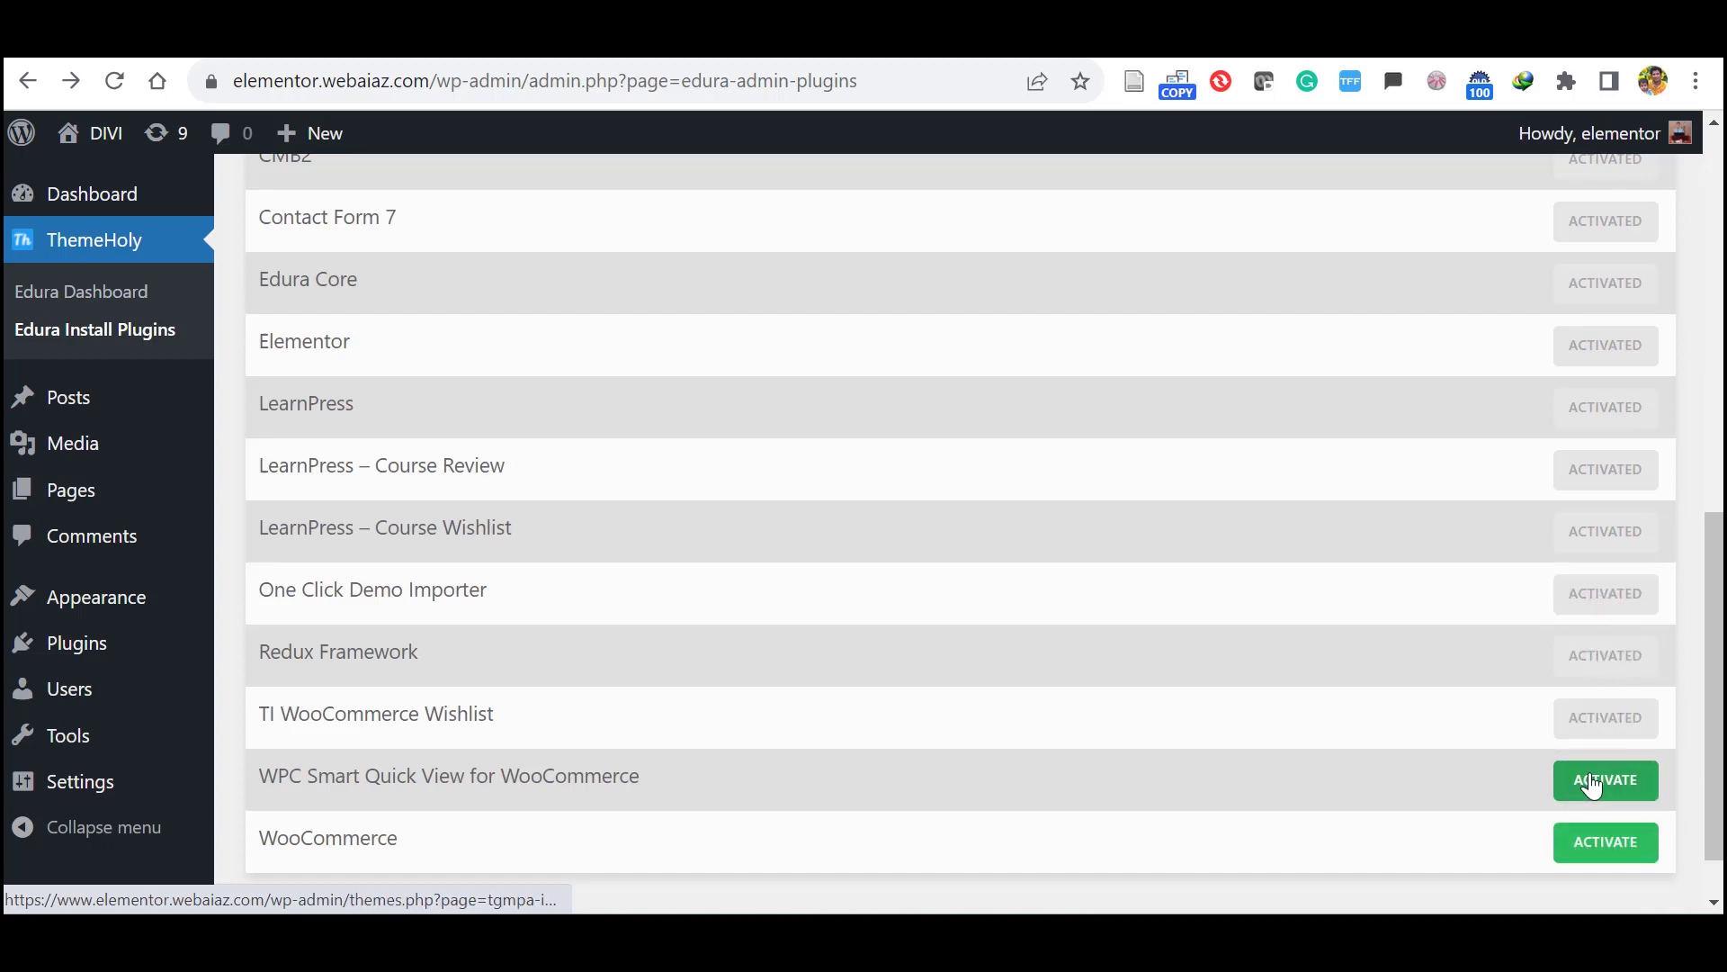
{"action": "left_click", "coordinate": [1591, 784]}
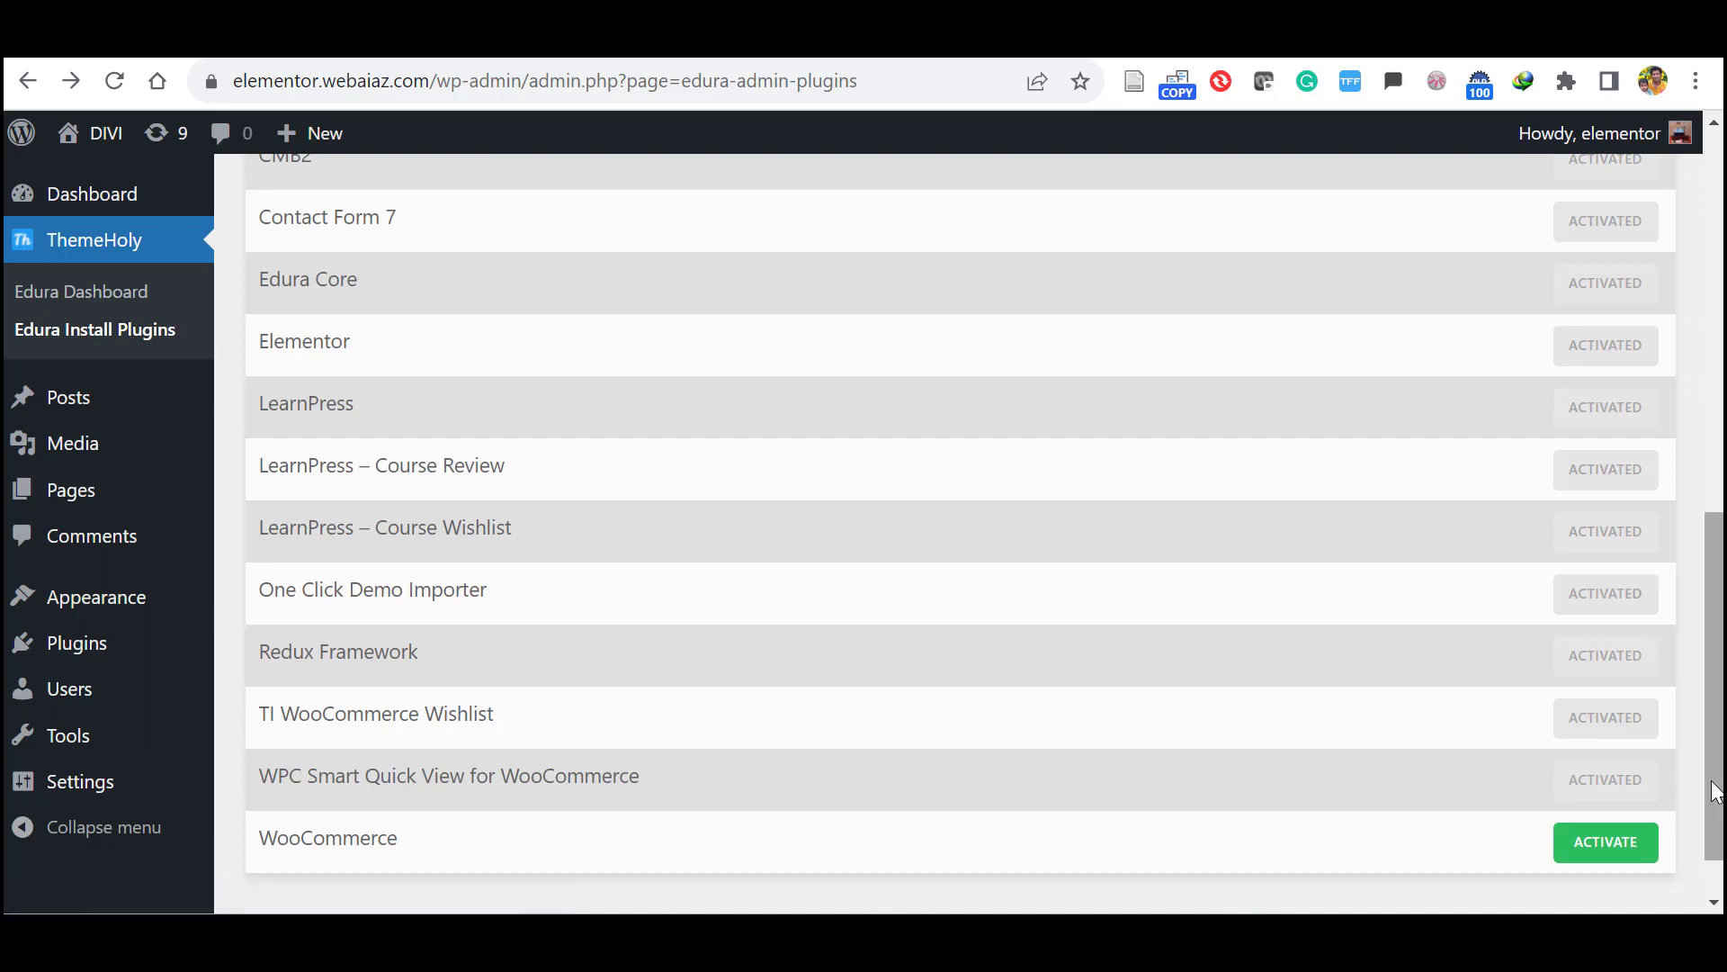
{"action": "scroll", "coordinate": [1715, 844], "scroll_direction": "down", "scroll_amount": 1}
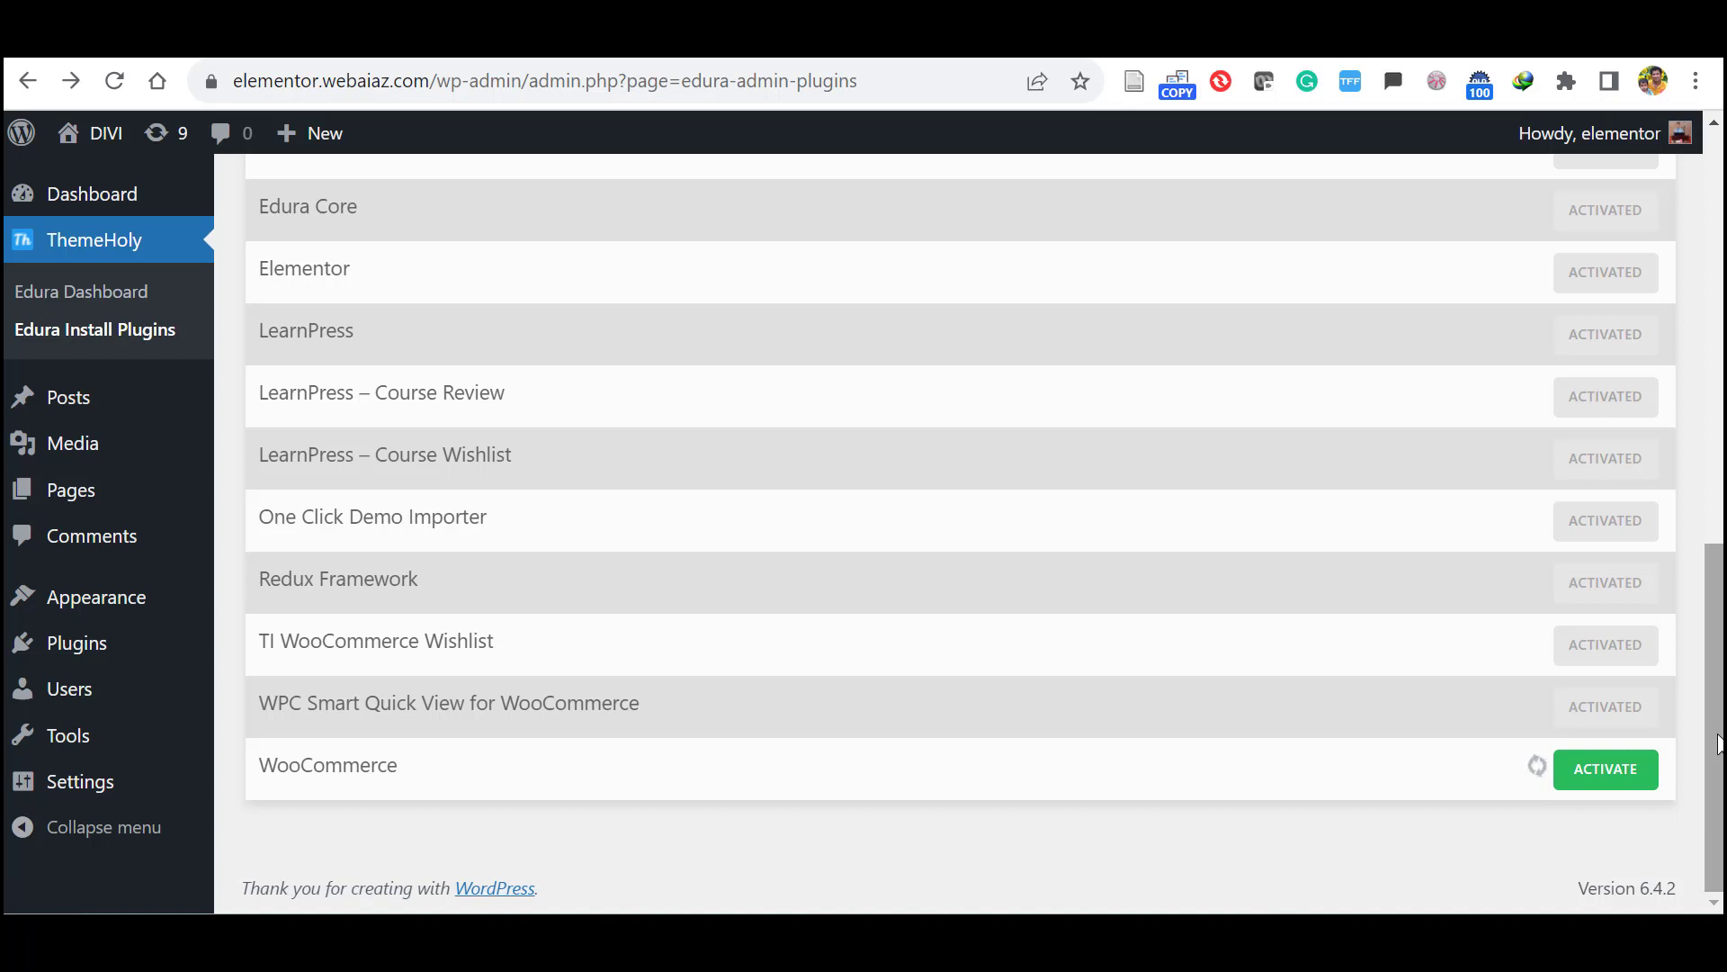
{"action": "scroll", "coordinate": [1718, 743], "scroll_direction": "up", "scroll_amount": 4}
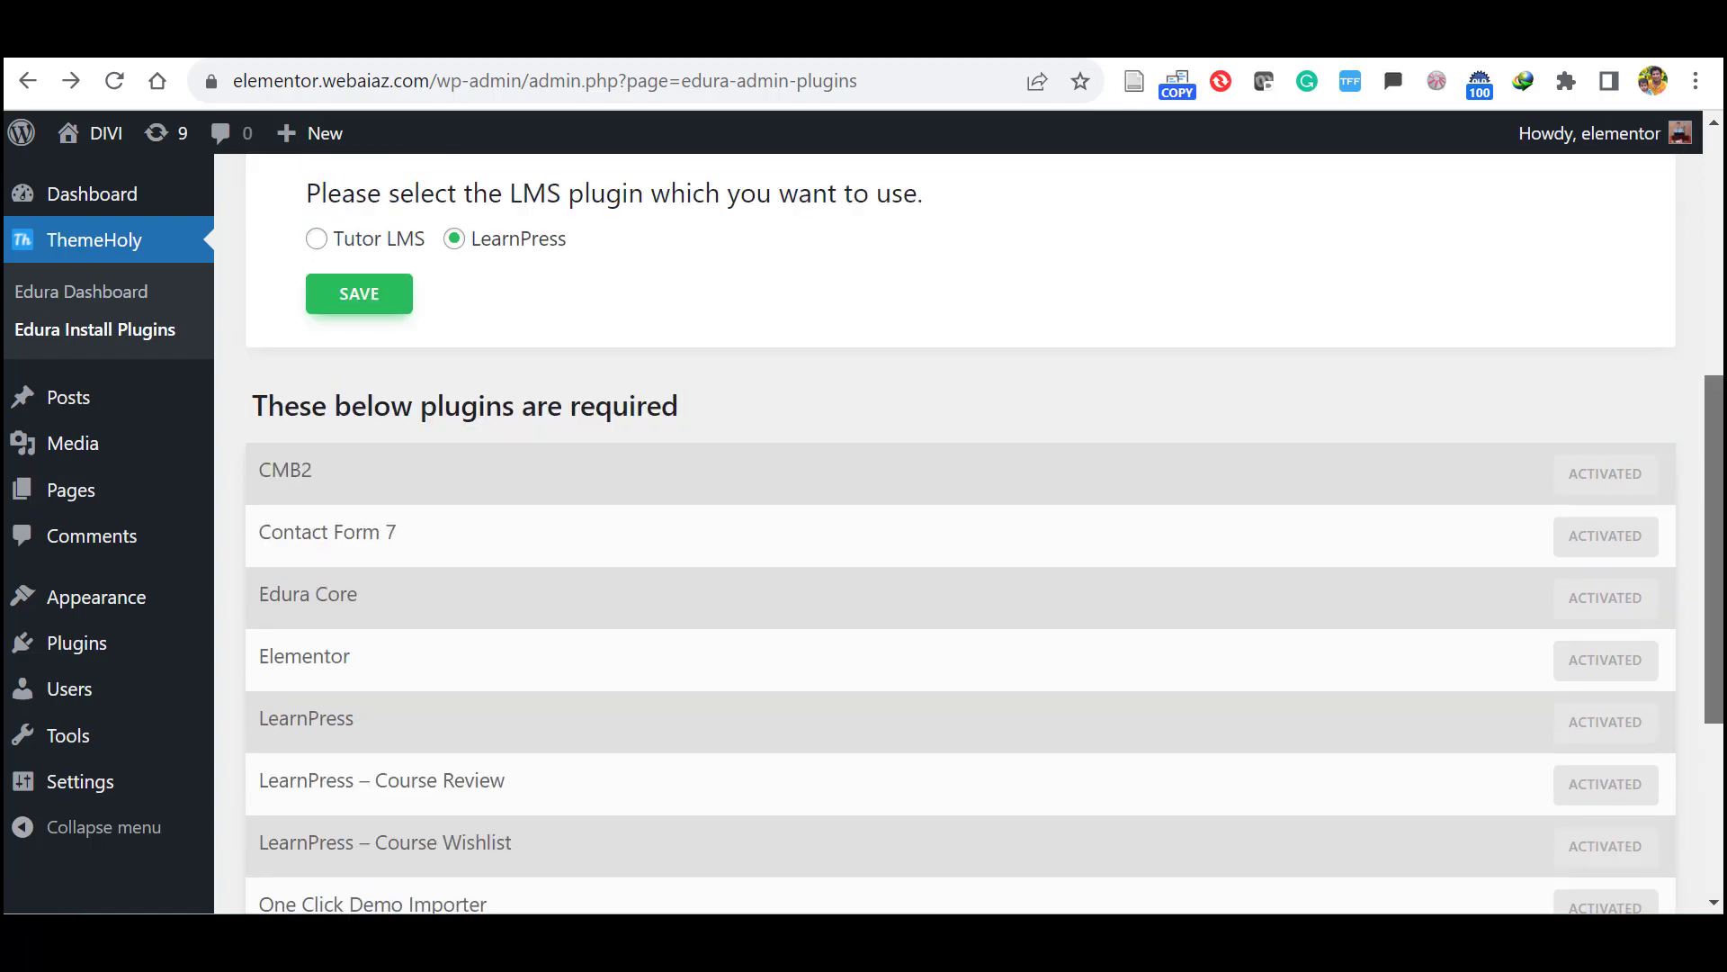
{"action": "scroll", "coordinate": [983, 529], "scroll_direction": "up", "scroll_amount": 2}
{"action": "scroll", "coordinate": [983, 529], "scroll_direction": "up", "scroll_amount": 3}
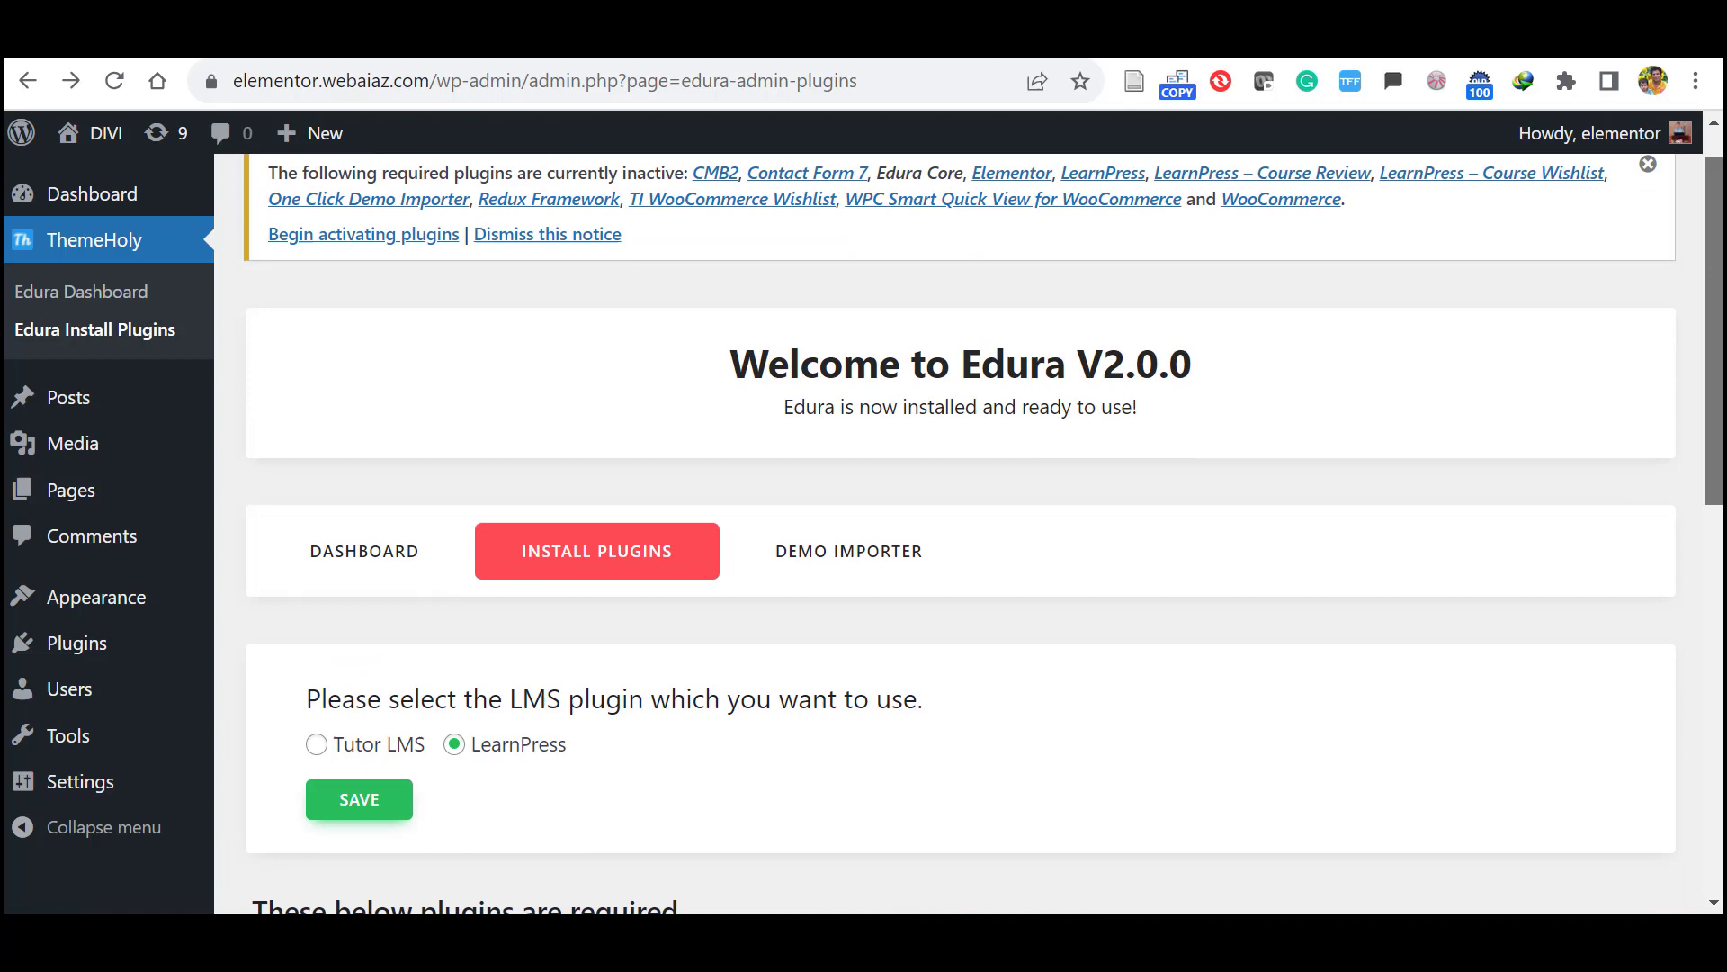
{"action": "scroll", "coordinate": [936, 630], "scroll_direction": "down", "scroll_amount": 3}
{"action": "scroll", "coordinate": [936, 629], "scroll_direction": "up", "scroll_amount": 2}
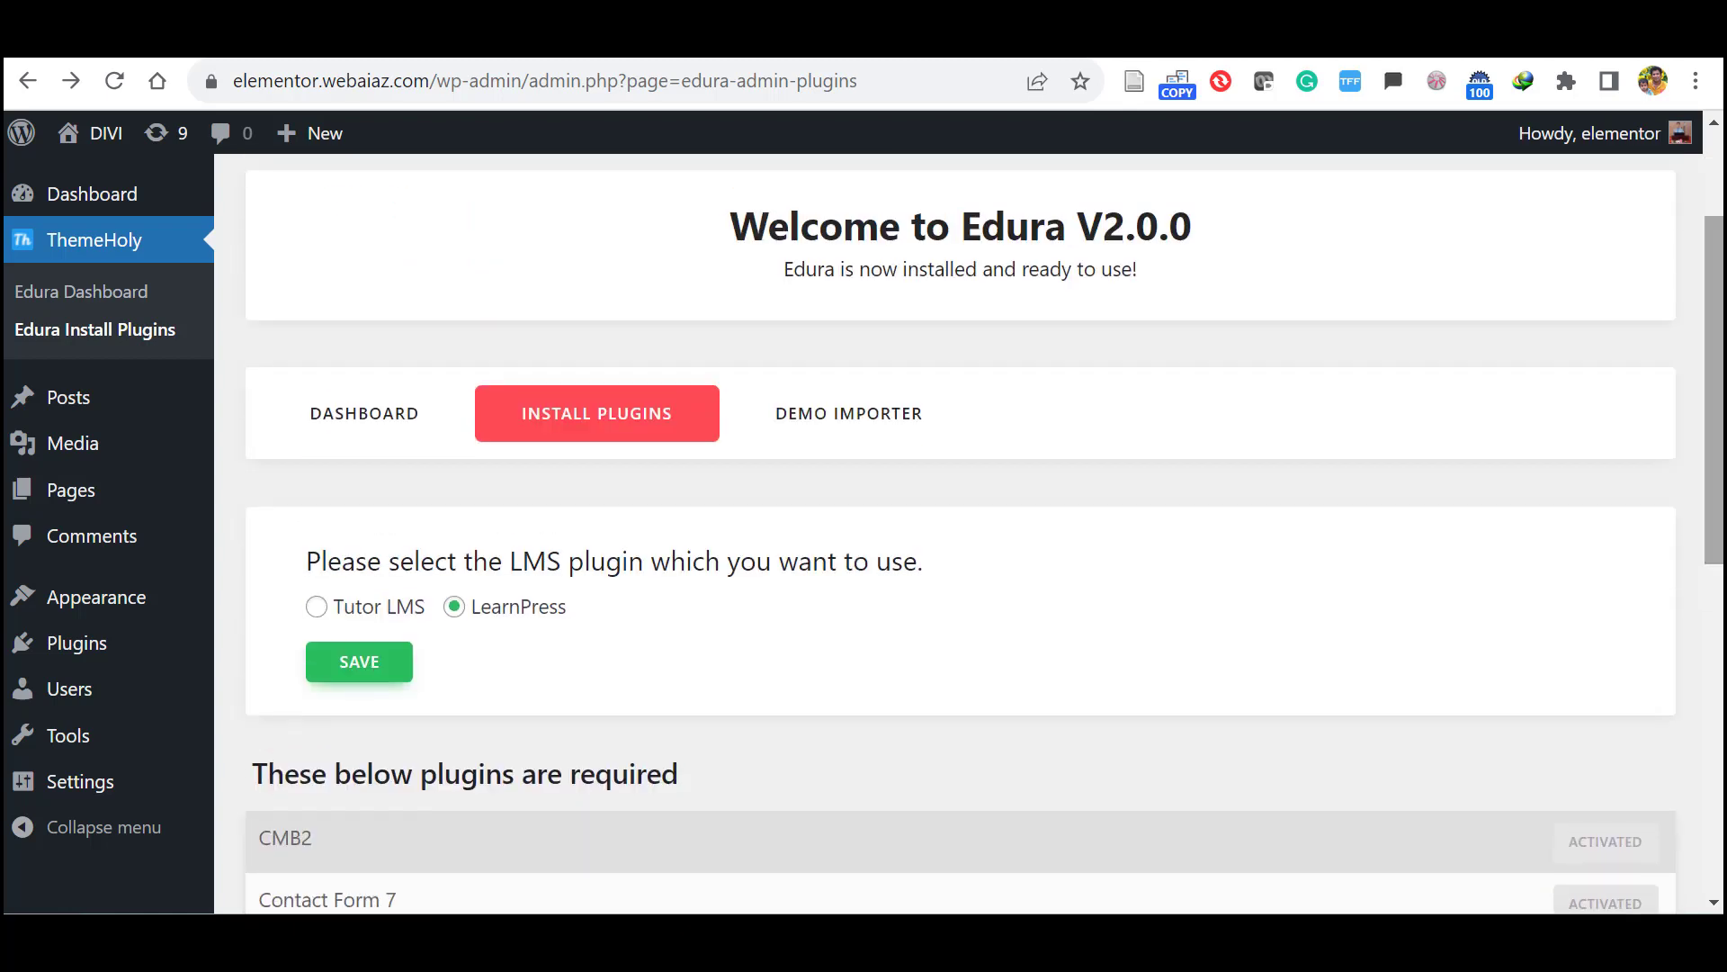
Step: Dismiss the Elementor onboarding and activate the still-inactive TI WooCommerce Wishlist plugin
{"action": "left_click", "coordinate": [804, 420]}
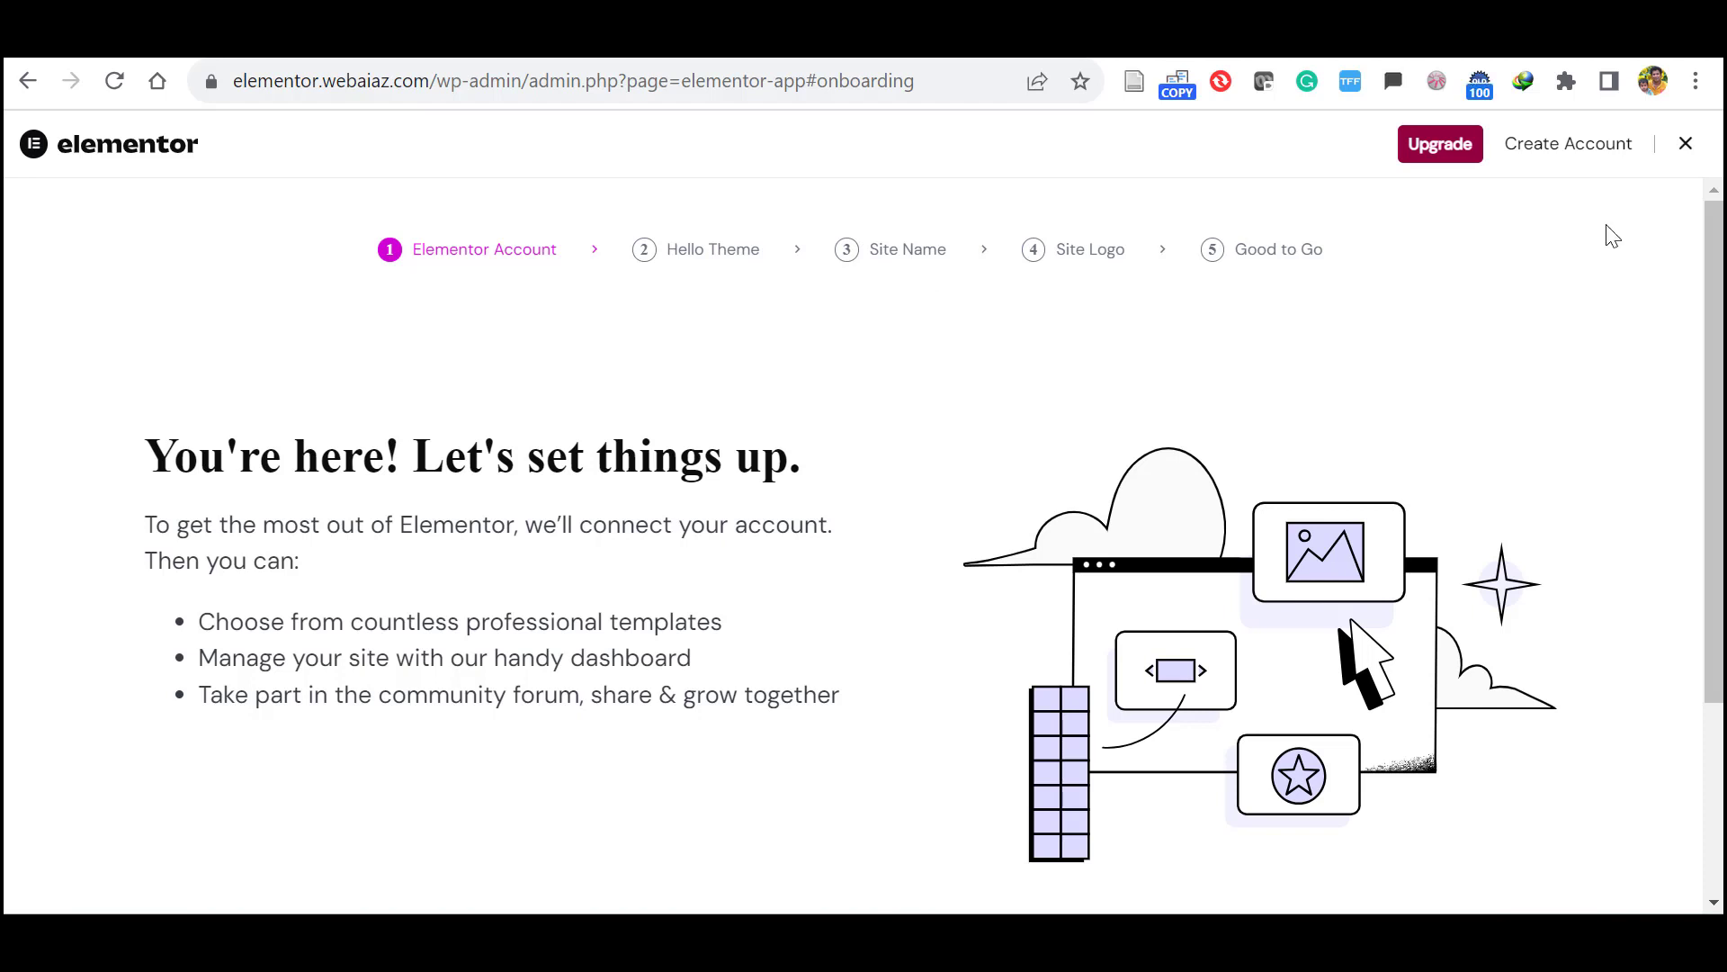
{"action": "left_click", "coordinate": [1685, 146]}
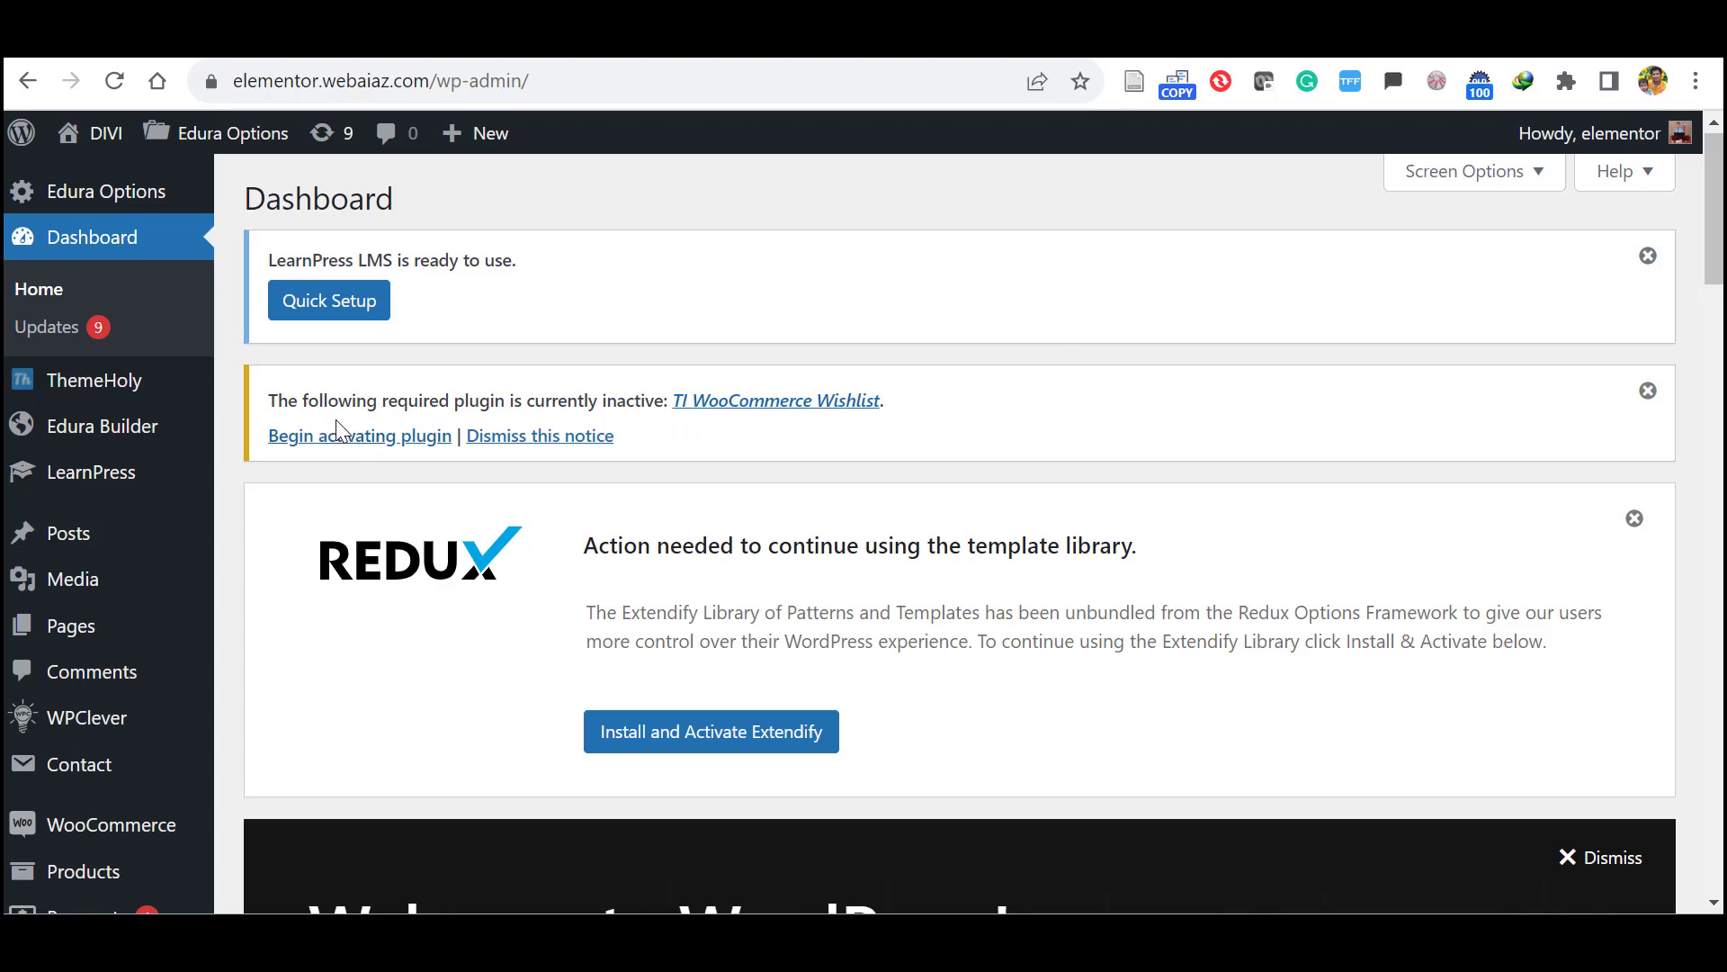
{"action": "left_click", "coordinate": [354, 435]}
{"action": "scroll", "coordinate": [961, 535], "scroll_direction": "down", "scroll_amount": 5}
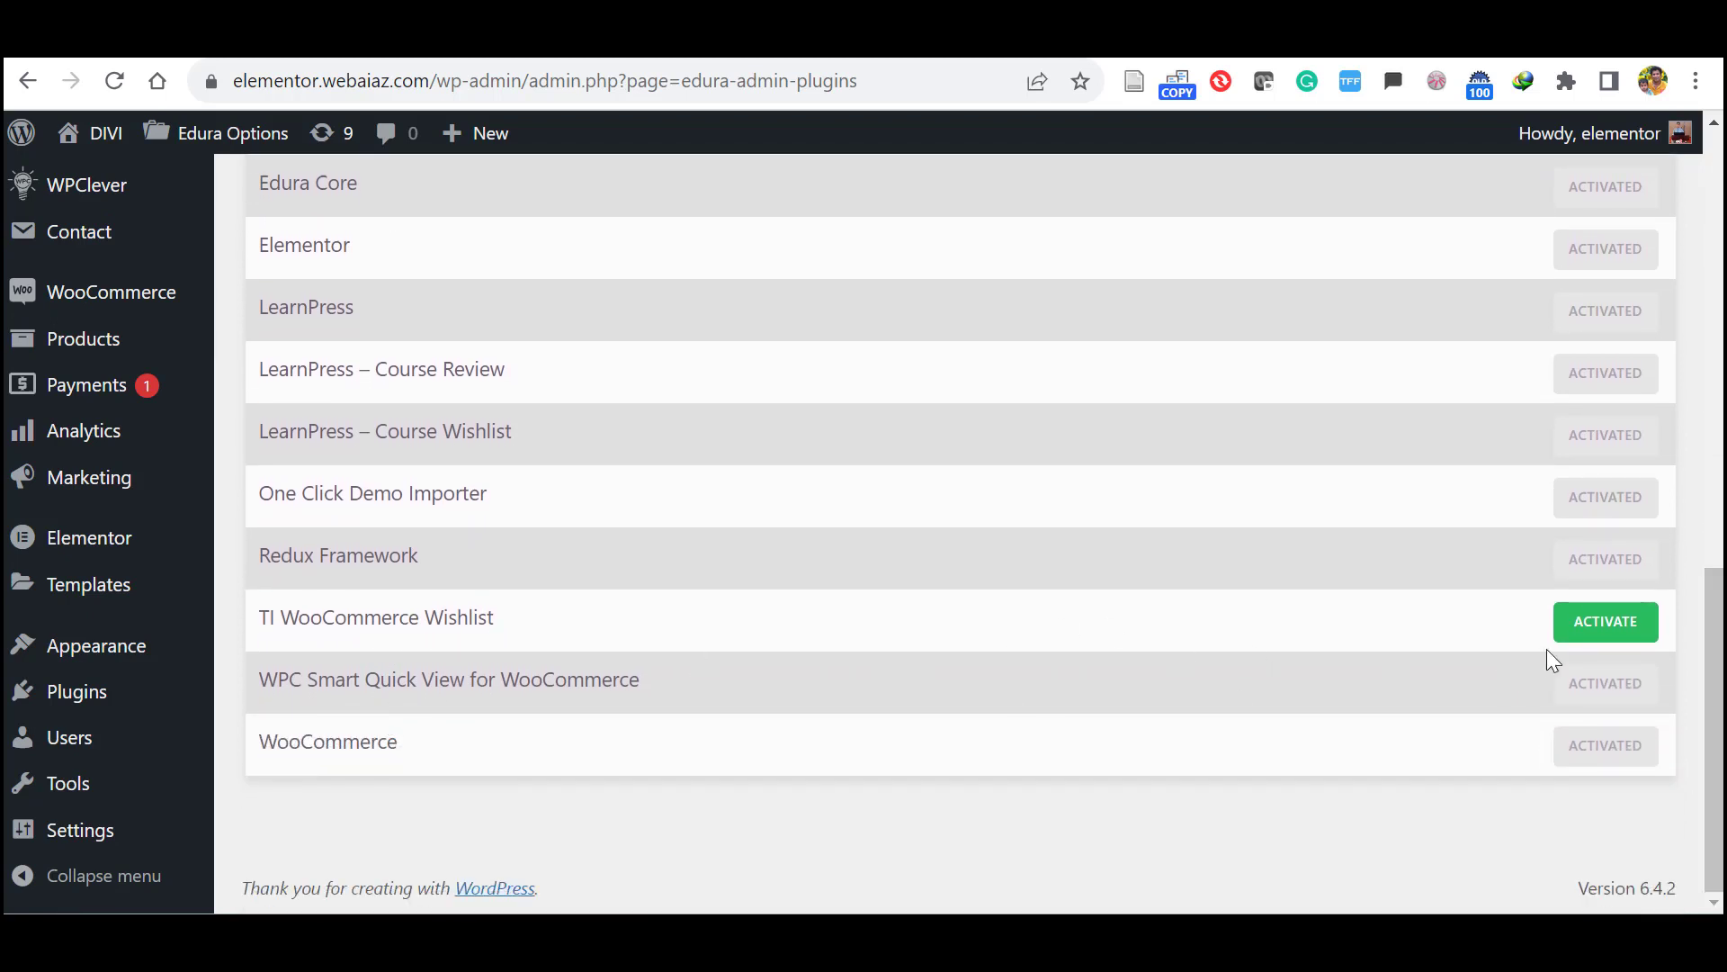
{"action": "left_click", "coordinate": [1591, 627]}
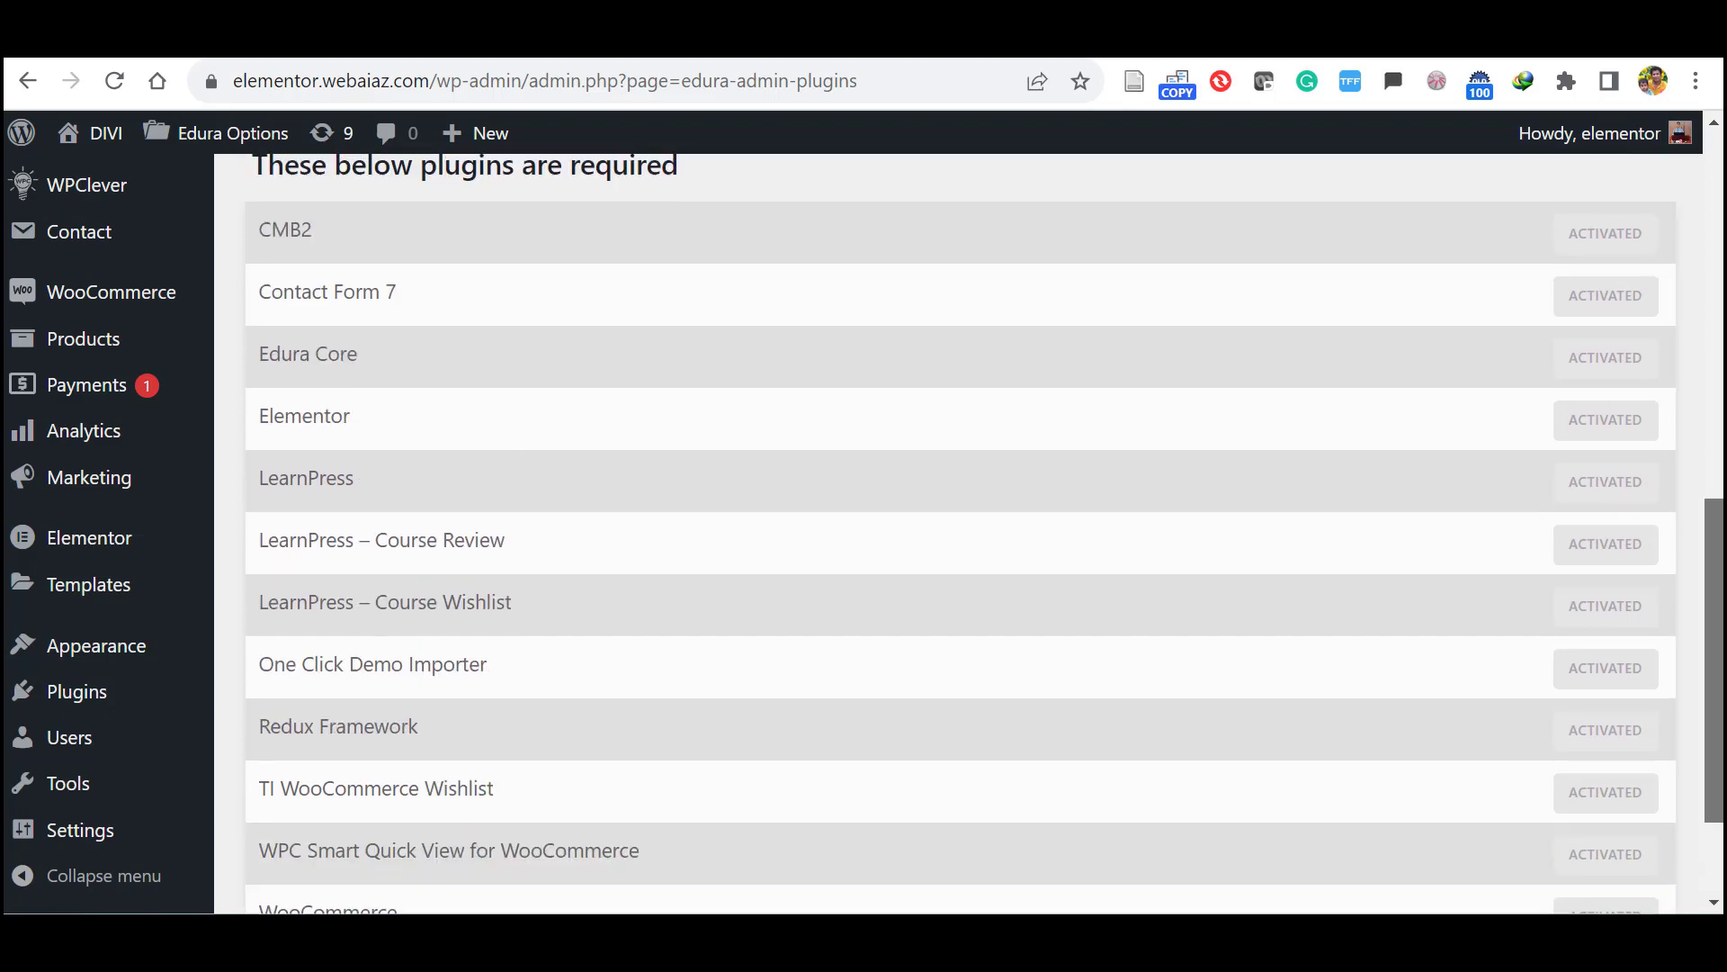
{"action": "scroll", "coordinate": [961, 536], "scroll_direction": "up", "scroll_amount": 2}
{"action": "scroll", "coordinate": [961, 535], "scroll_direction": "up", "scroll_amount": 2}
{"action": "scroll", "coordinate": [960, 535], "scroll_direction": "up", "scroll_amount": 3}
{"action": "scroll", "coordinate": [961, 535], "scroll_direction": "up", "scroll_amount": 1}
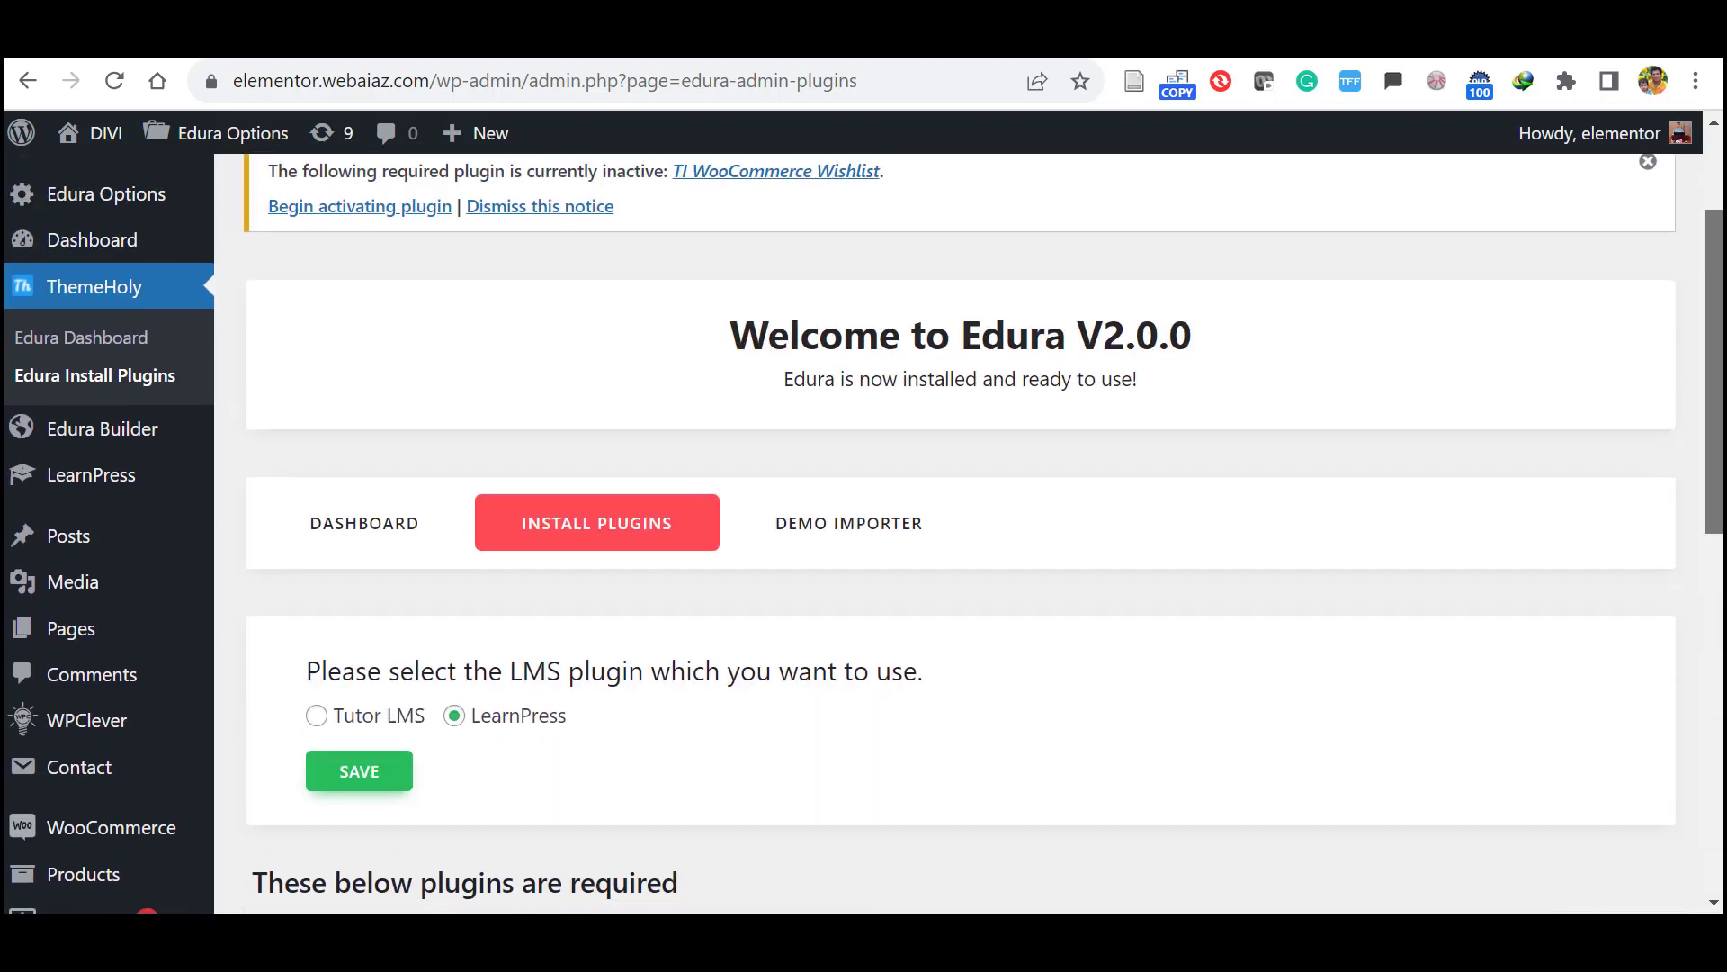
{"action": "scroll", "coordinate": [918, 424], "scroll_direction": "down", "scroll_amount": 2}
{"action": "left_click", "coordinate": [843, 351]}
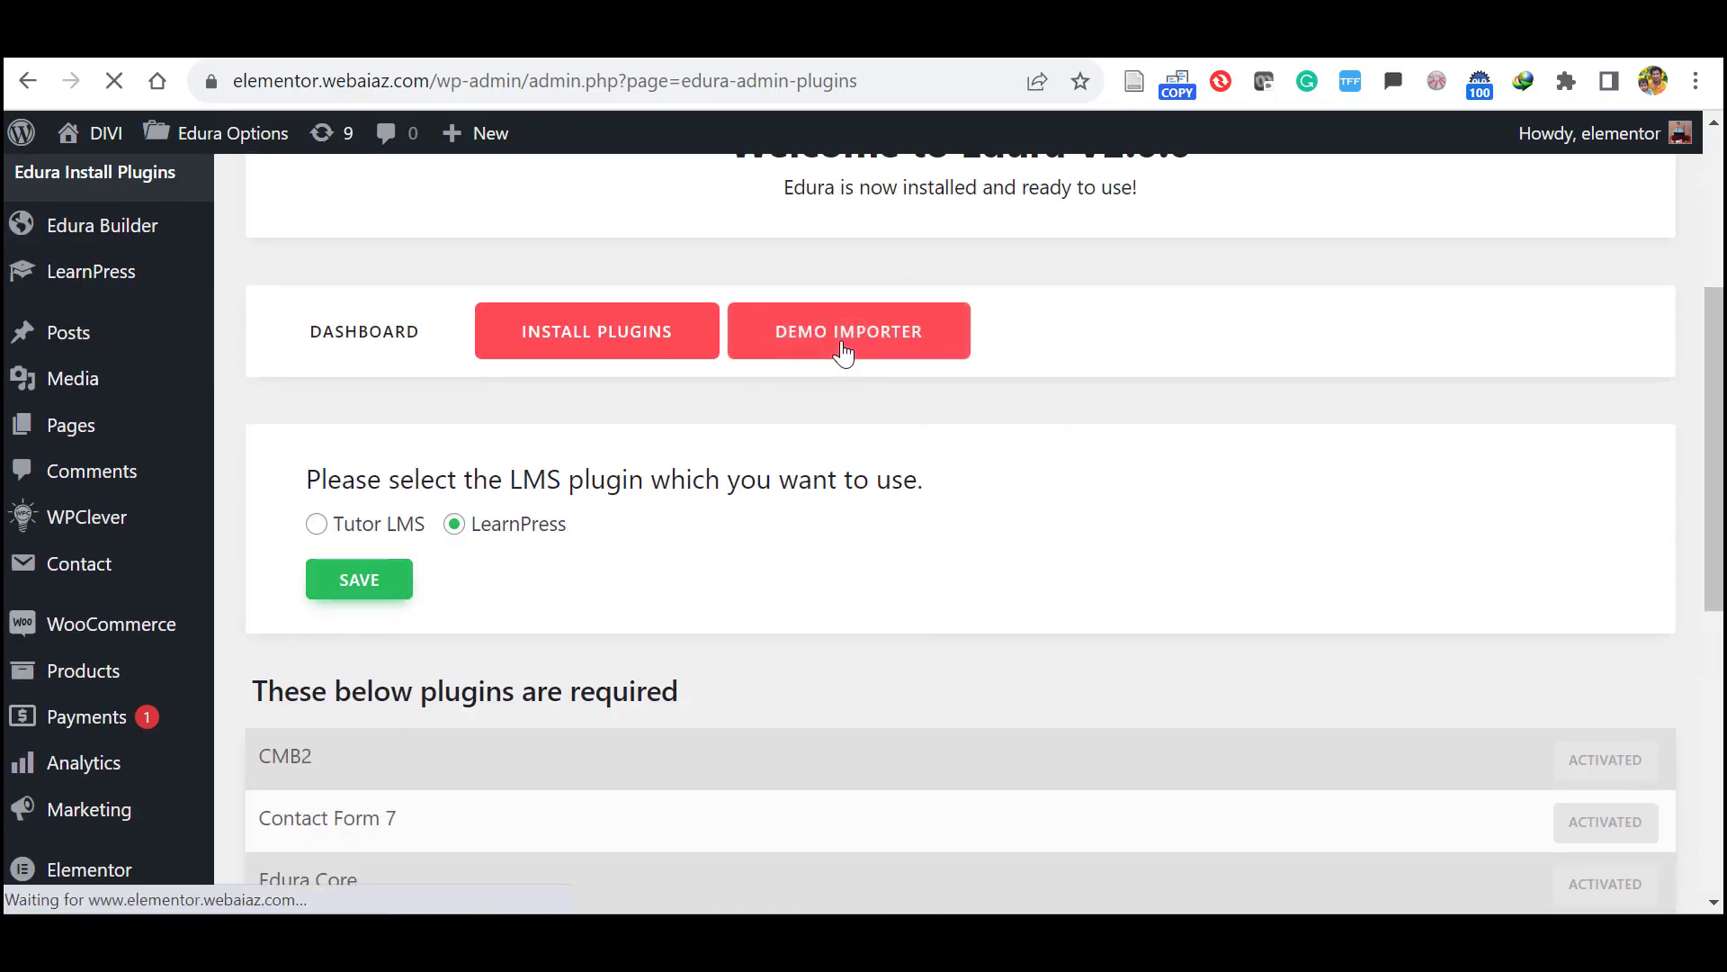
Step: Install and activate the Extendify plugin from the Redux notice on the Dashboard
{"action": "scroll", "coordinate": [842, 351], "scroll_direction": "down", "scroll_amount": 1}
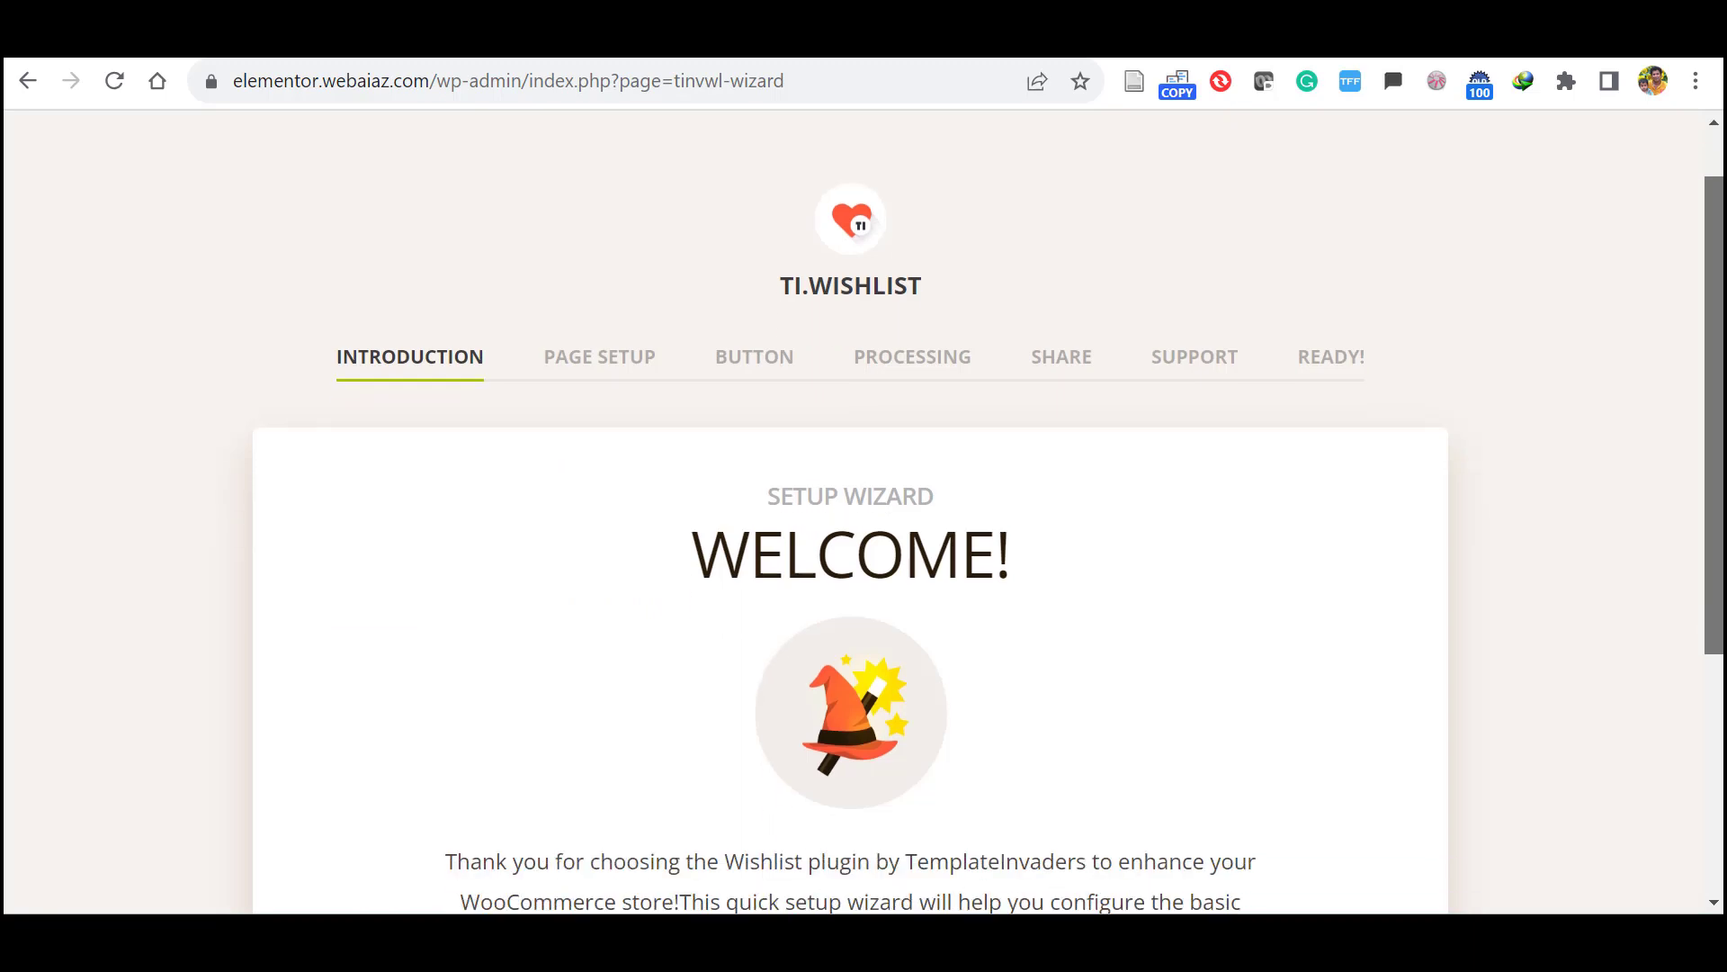
{"action": "scroll", "coordinate": [850, 513], "scroll_direction": "down", "scroll_amount": 4}
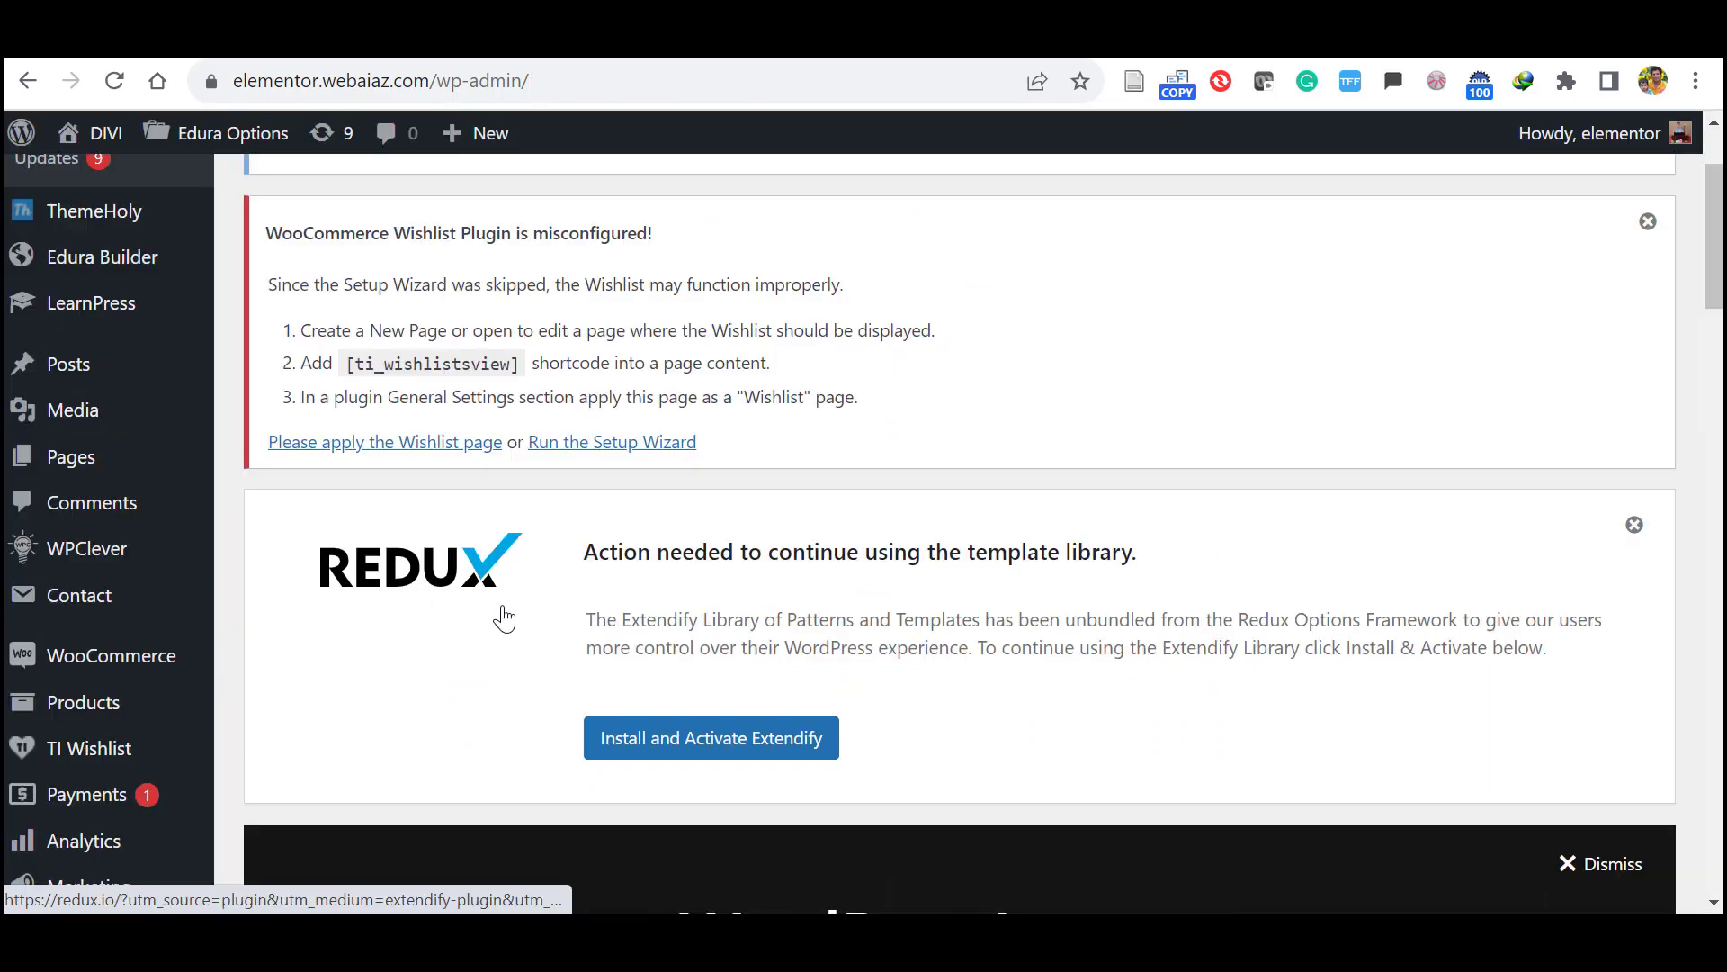
{"action": "left_click", "coordinate": [683, 749]}
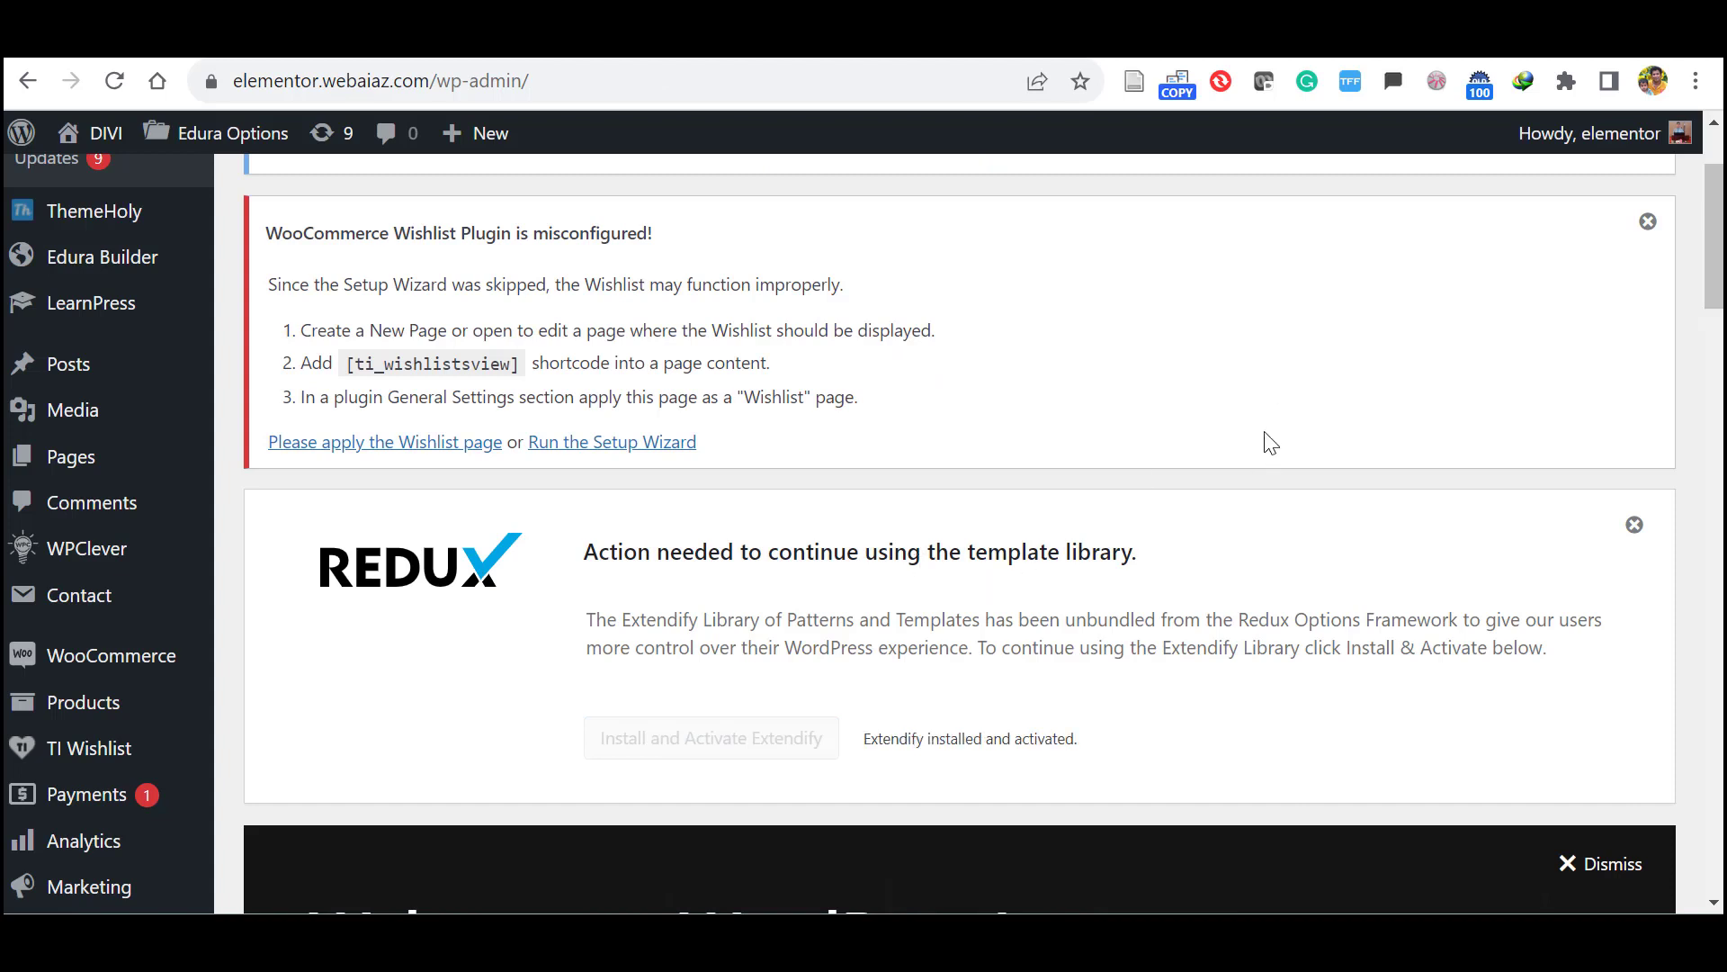
{"action": "scroll", "coordinate": [1714, 234], "scroll_direction": "up", "scroll_amount": 2}
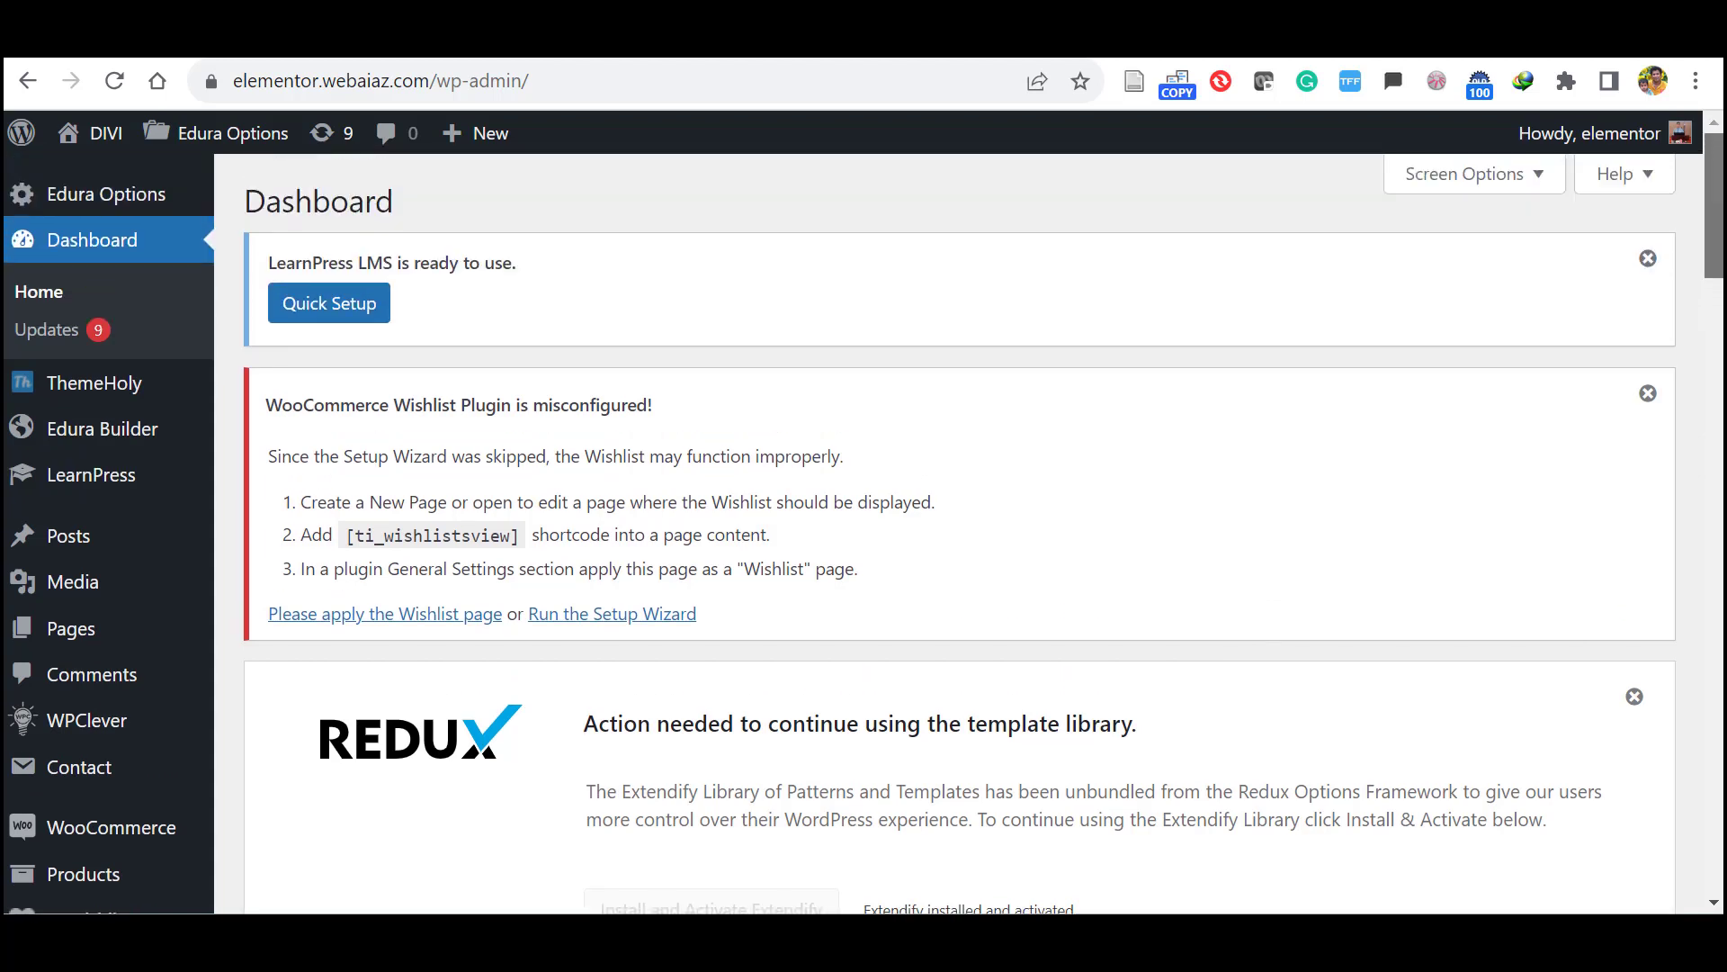
{"action": "scroll", "coordinate": [1713, 234], "scroll_direction": "down", "scroll_amount": 1}
{"action": "mouse_move", "coordinate": [93, 284]}
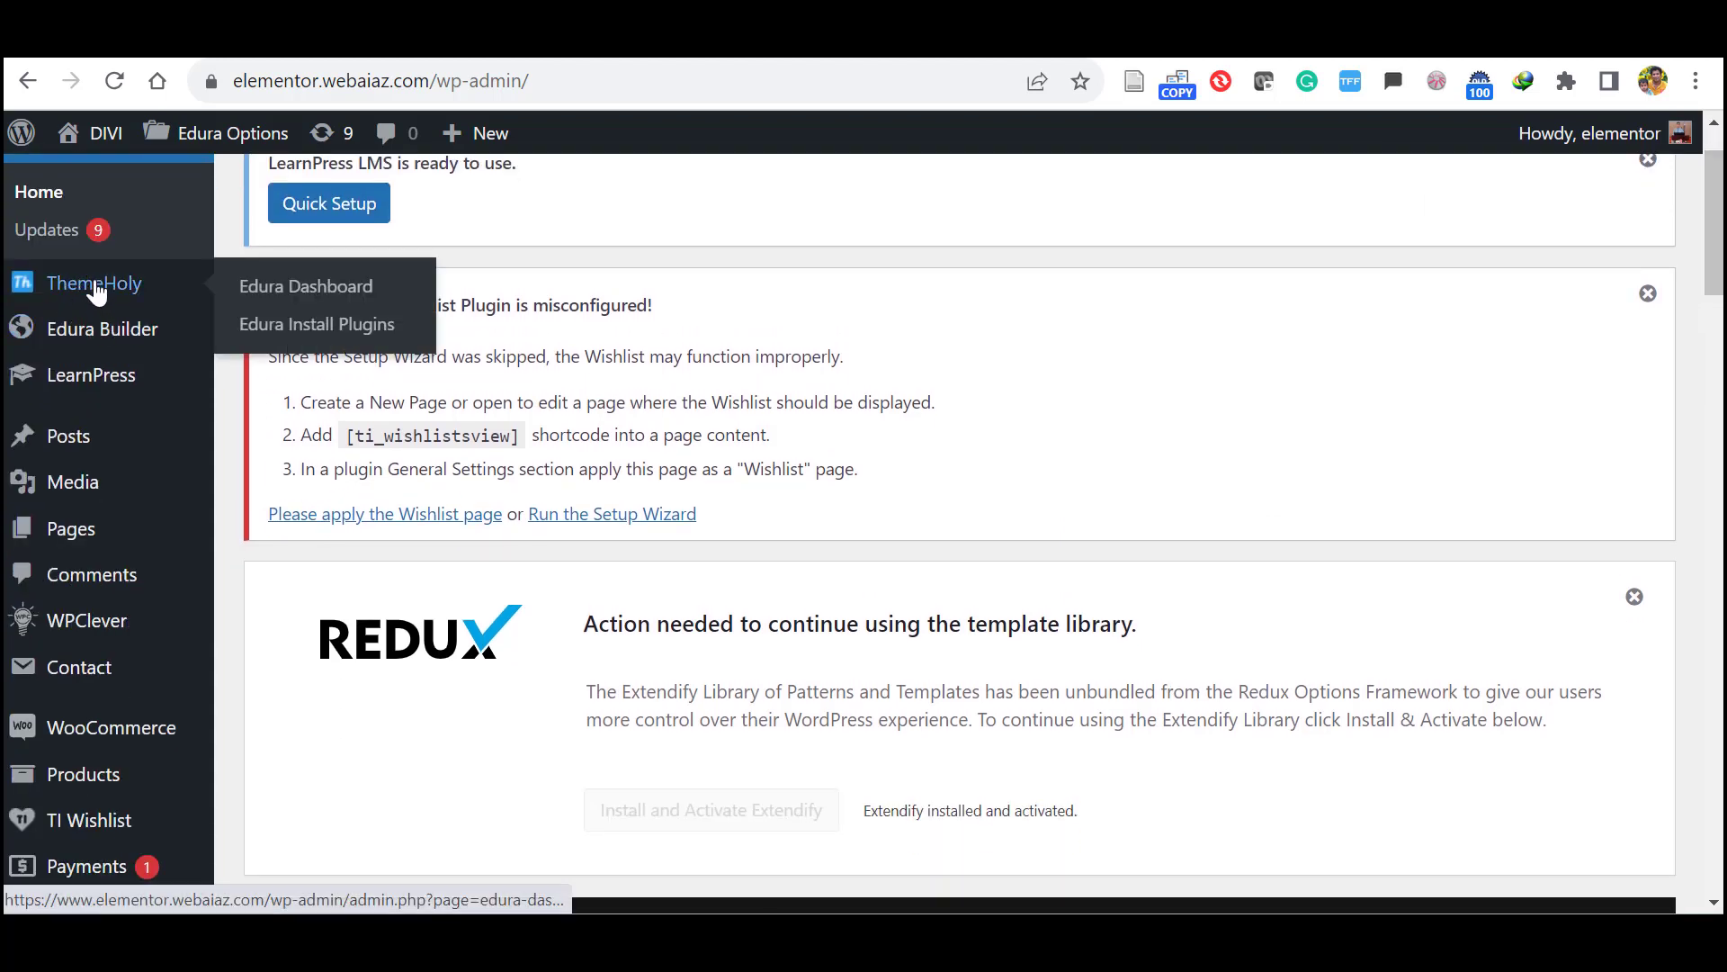
Step: Open the Demo Importer from the ThemeHoly Edura Dashboard
{"action": "left_click", "coordinate": [297, 300]}
{"action": "scroll", "coordinate": [863, 530], "scroll_direction": "down", "scroll_amount": 2}
{"action": "scroll", "coordinate": [863, 531], "scroll_direction": "down", "scroll_amount": 3}
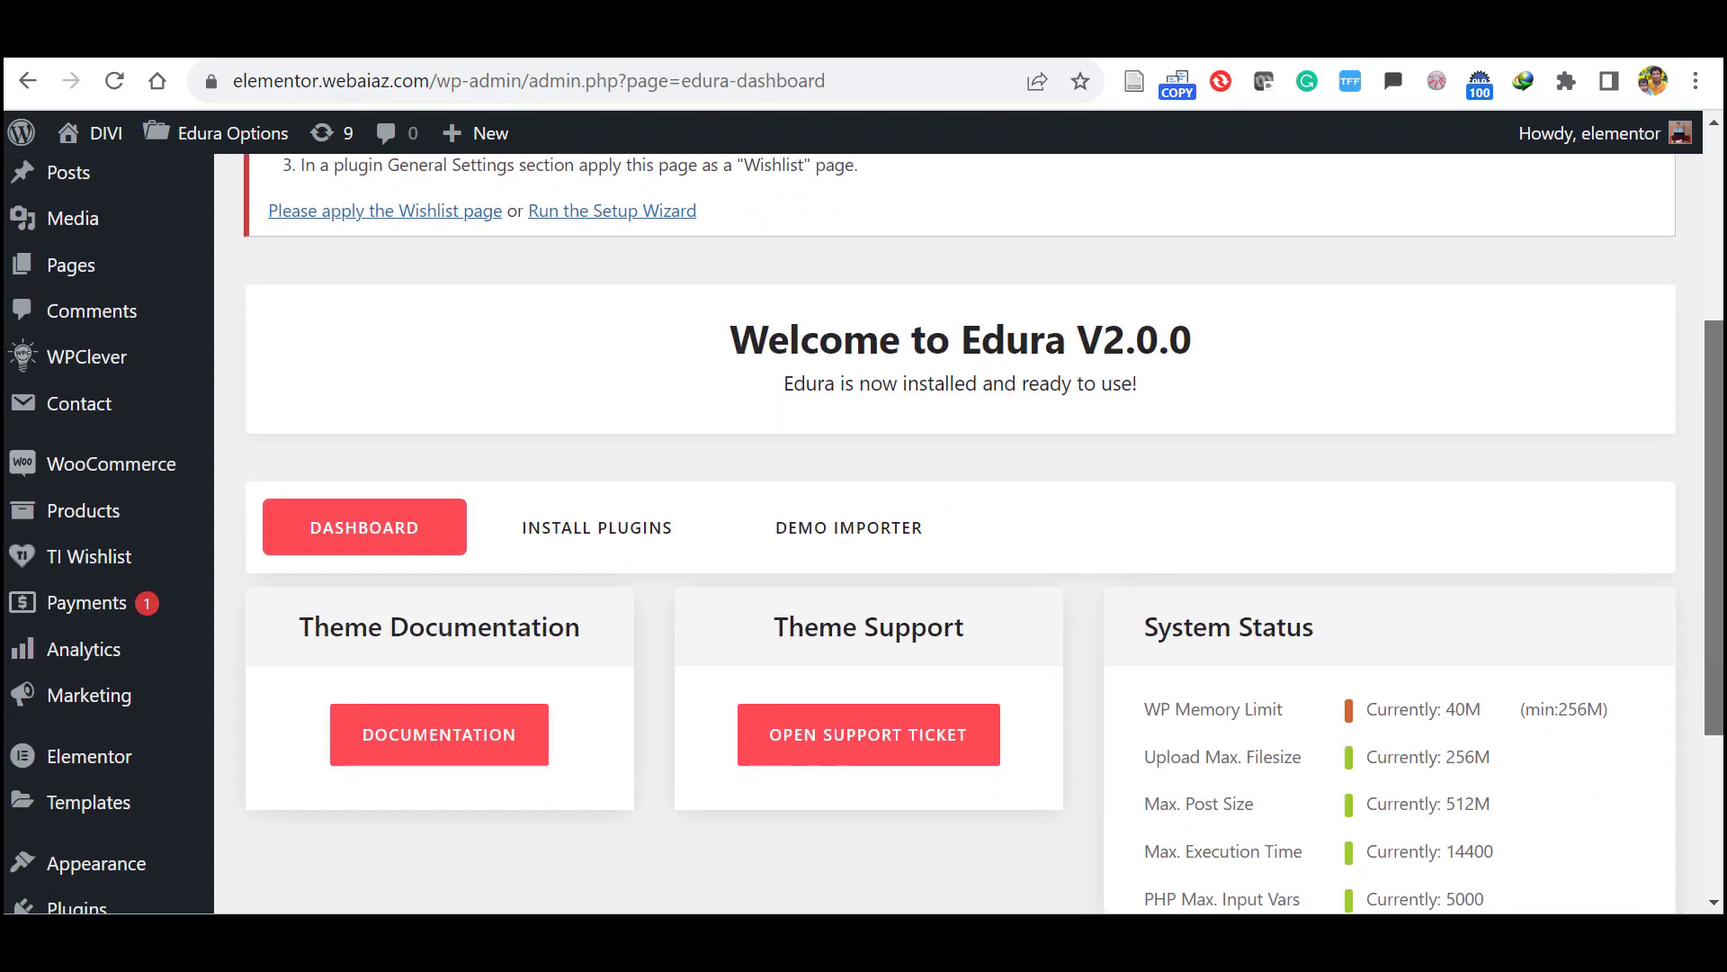
{"action": "scroll", "coordinate": [864, 530], "scroll_direction": "down", "scroll_amount": 3}
{"action": "left_click", "coordinate": [918, 376]}
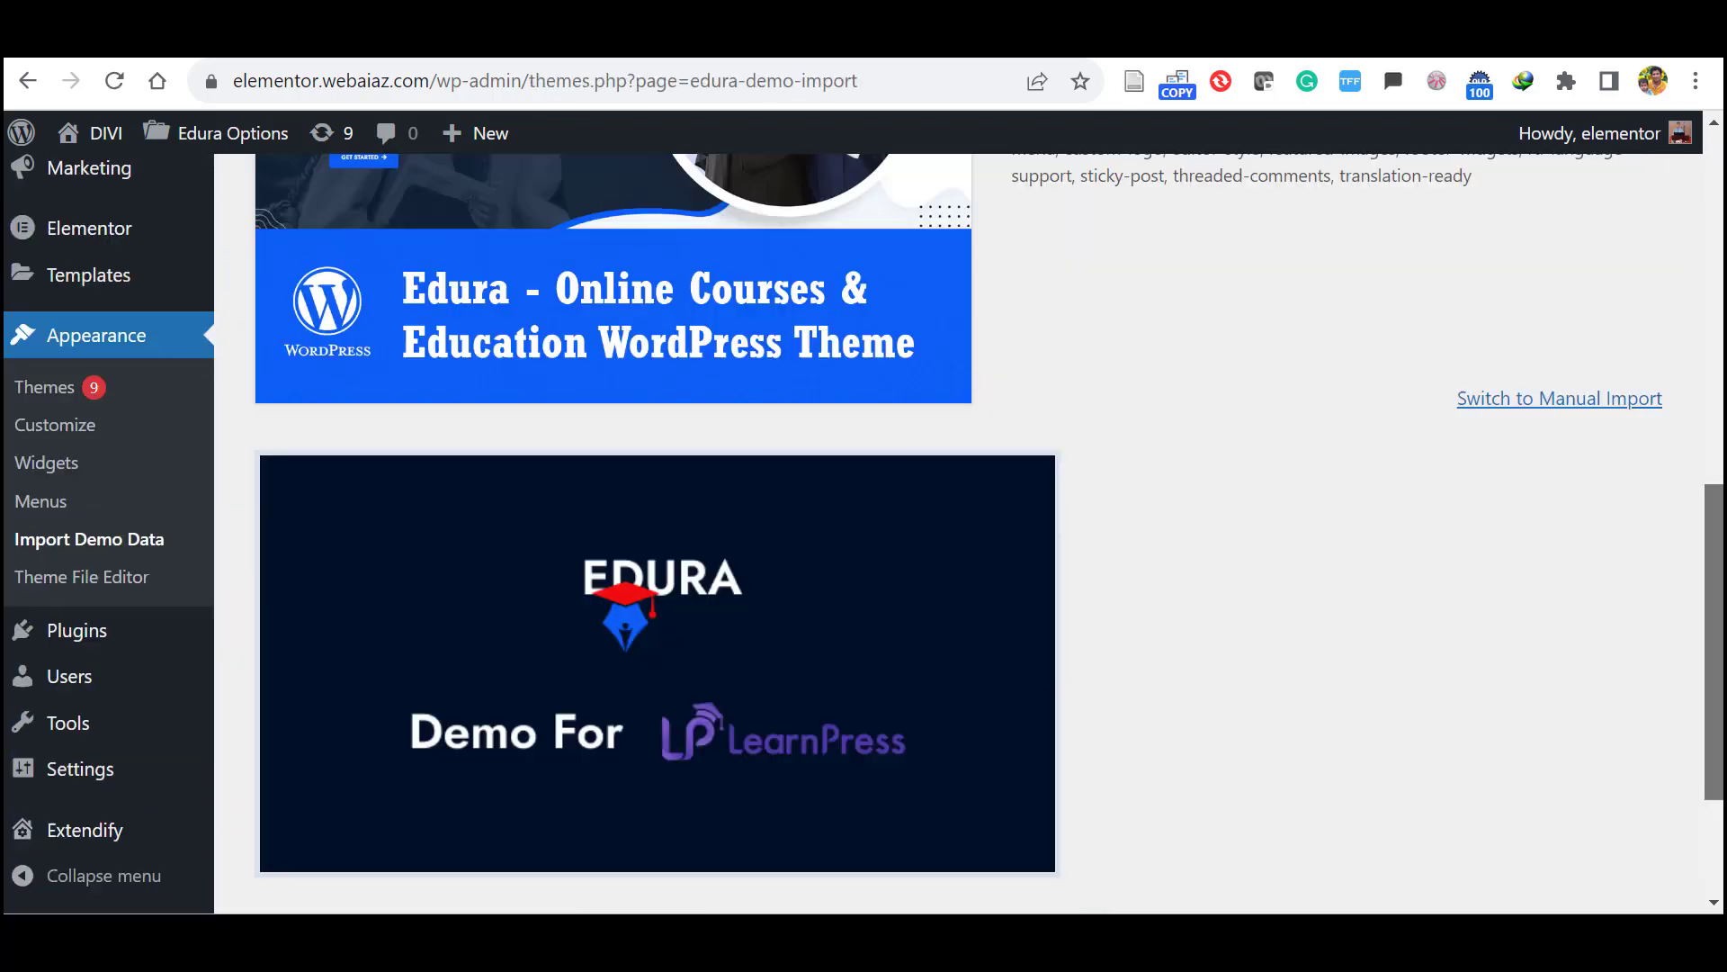
{"action": "scroll", "coordinate": [864, 530], "scroll_direction": "up", "scroll_amount": 3}
{"action": "scroll", "coordinate": [863, 530], "scroll_direction": "down", "scroll_amount": 1}
{"action": "scroll", "coordinate": [864, 531], "scroll_direction": "down", "scroll_amount": 1}
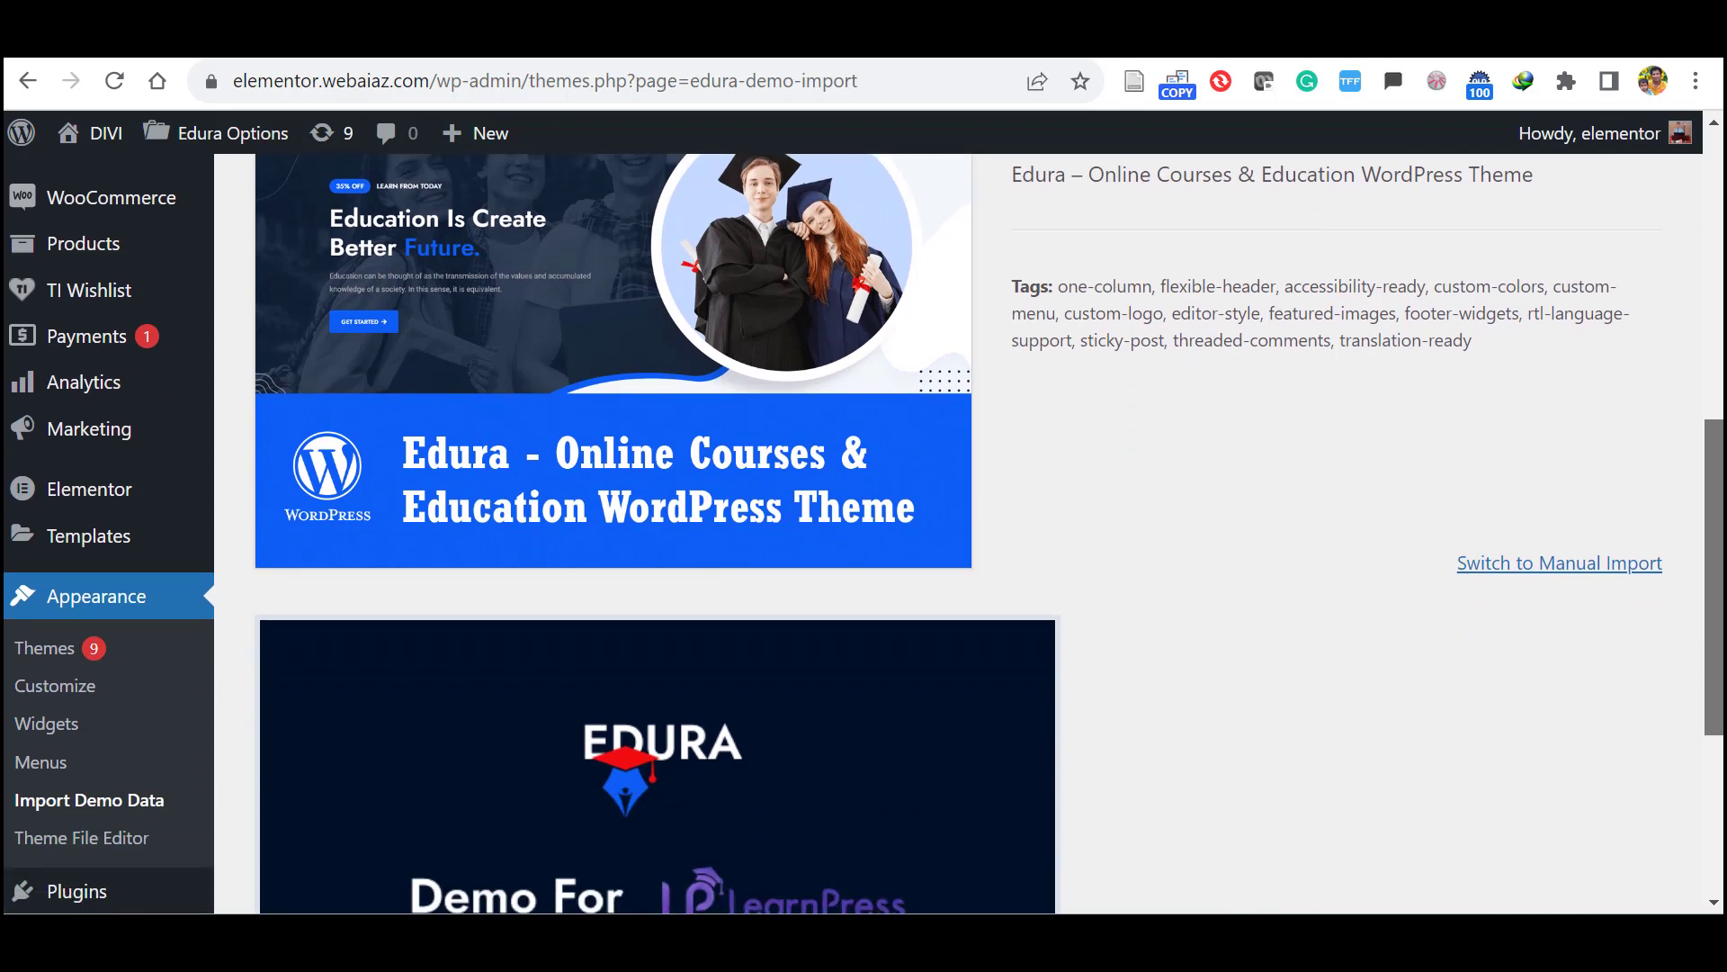
{"action": "scroll", "coordinate": [597, 671], "scroll_direction": "down", "scroll_amount": 1}
{"action": "scroll", "coordinate": [597, 671], "scroll_direction": "down", "scroll_amount": 4}
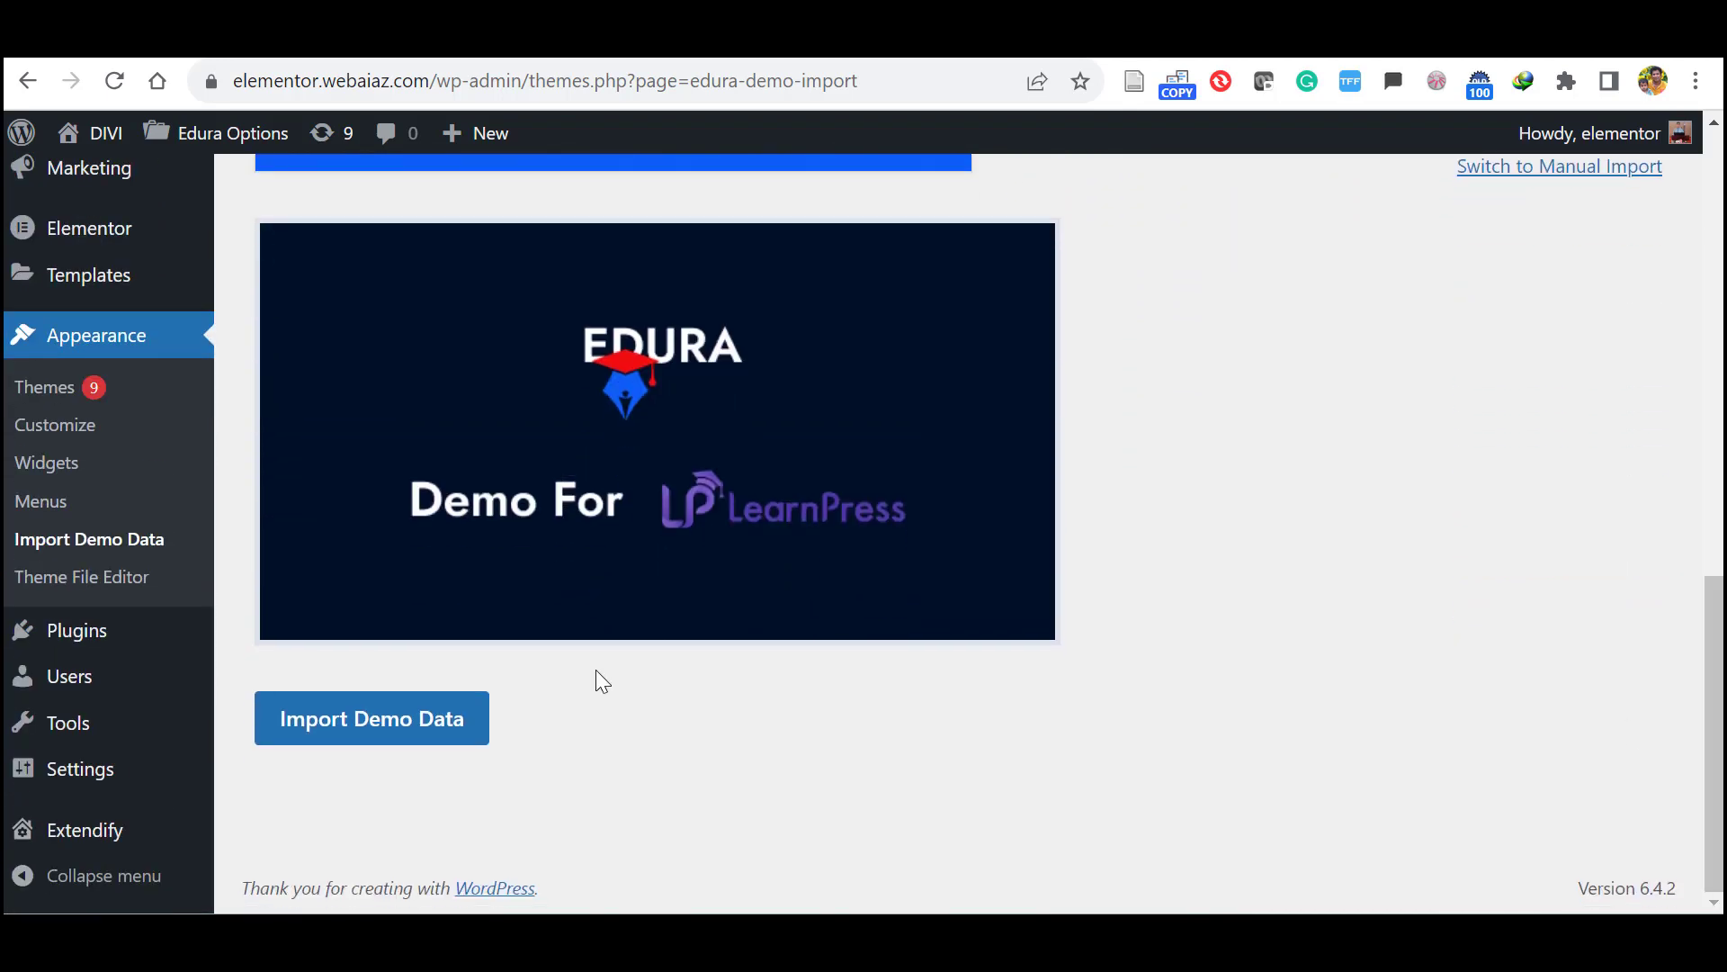
Step: Import the Edura LearnPress demo data with Import Demo Data and Continue & Import
{"action": "left_click", "coordinate": [364, 733]}
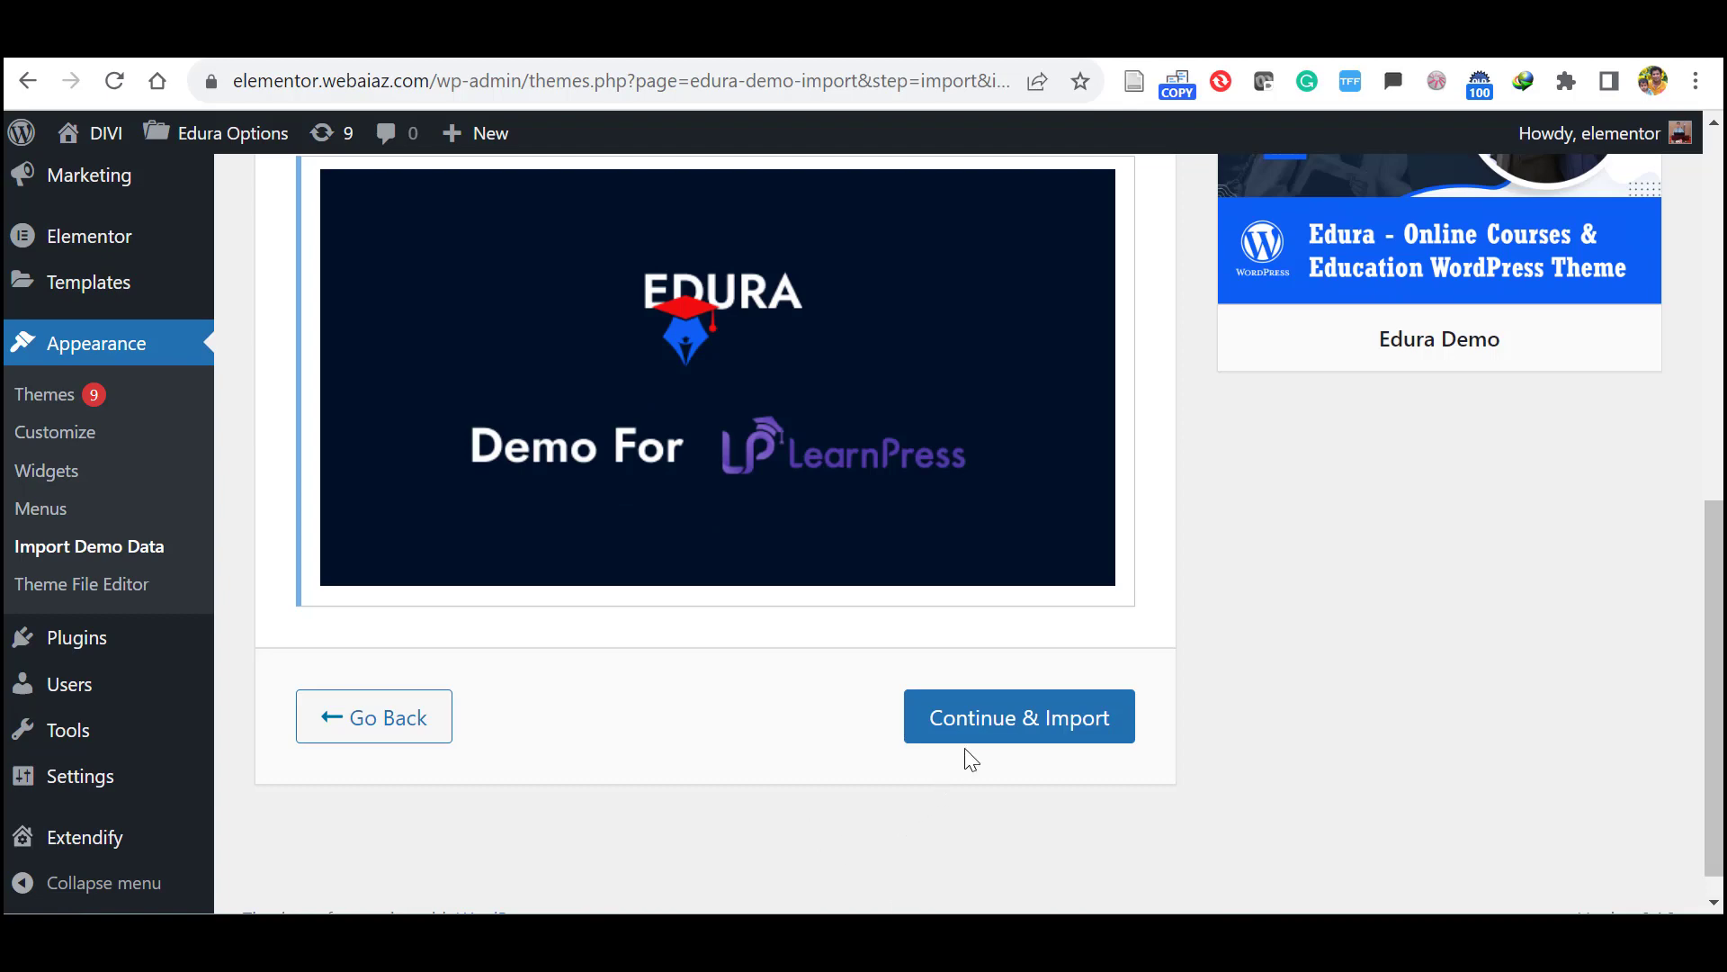
{"action": "left_click", "coordinate": [980, 729]}
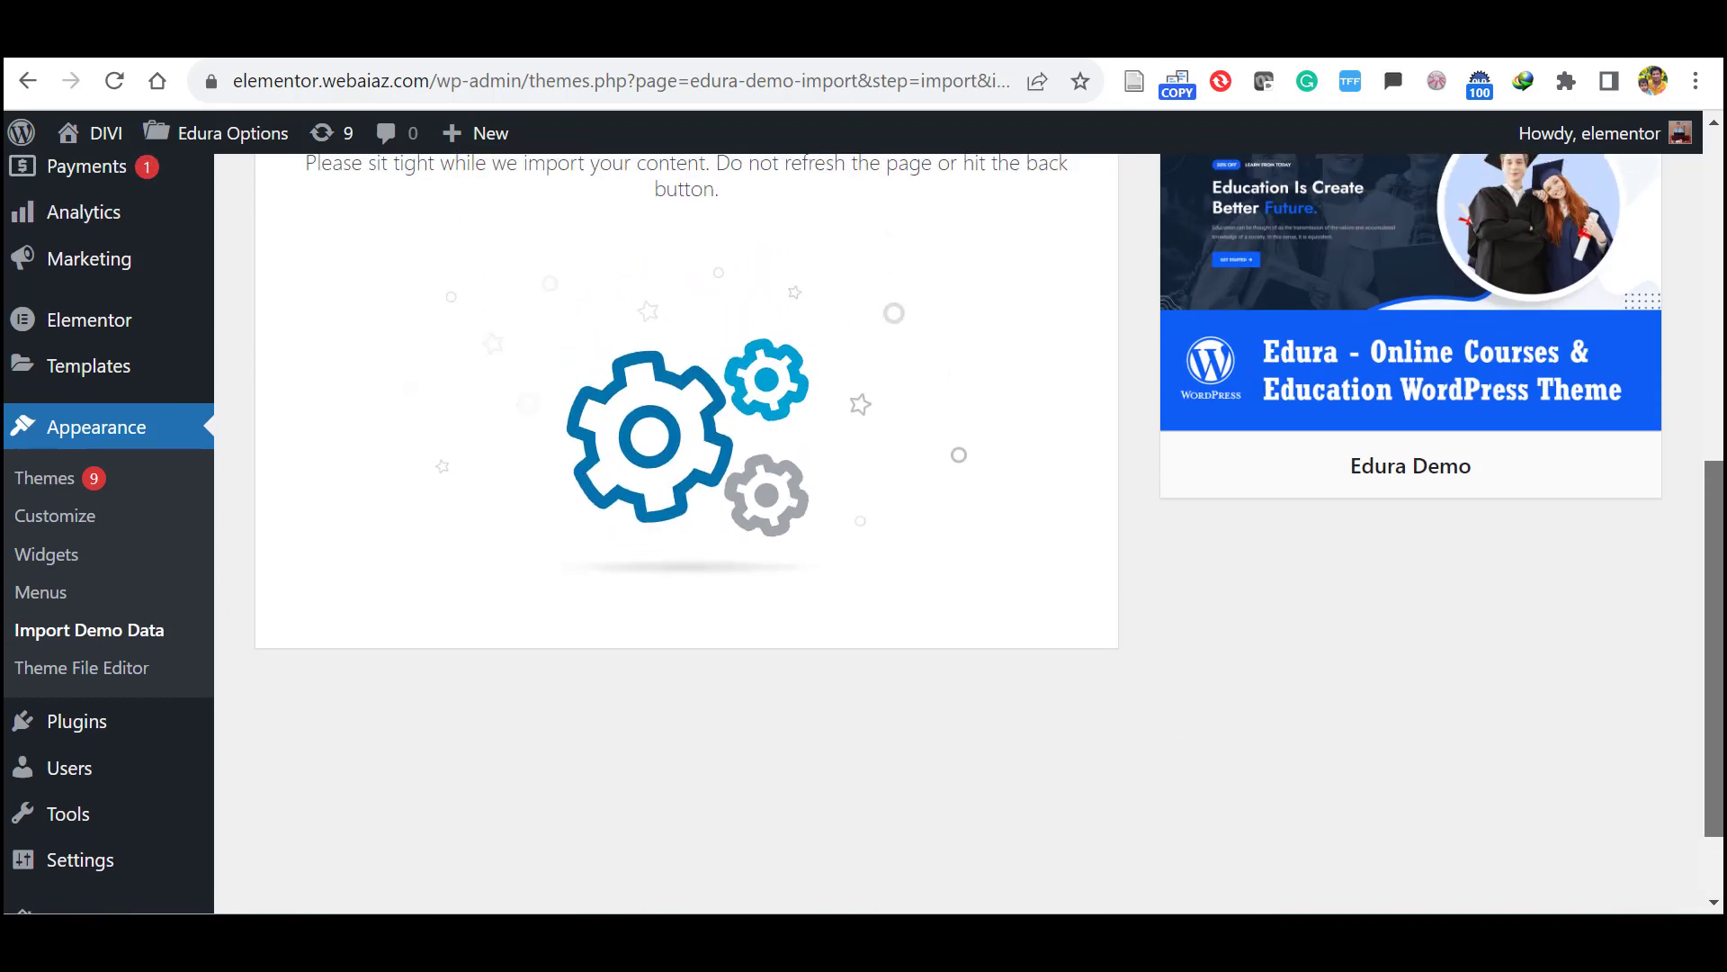
{"action": "scroll", "coordinate": [864, 535], "scroll_direction": "up", "scroll_amount": 2}
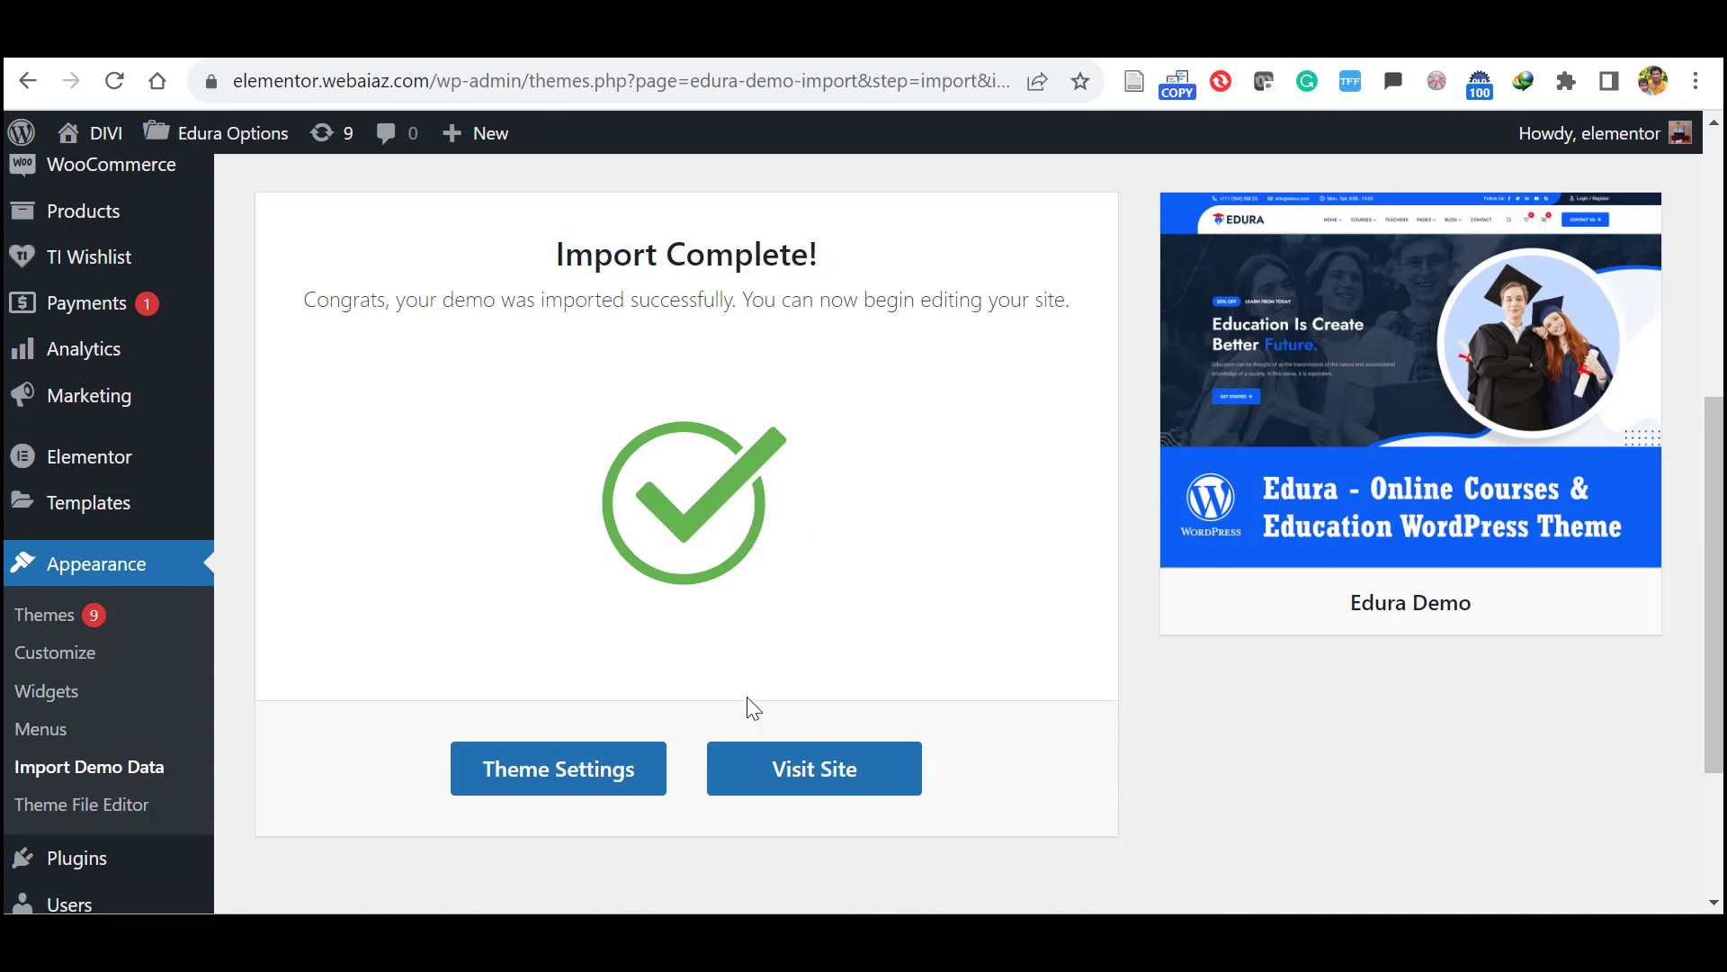
Step: Visit the live site and scroll through the Edura homepage's hero, courses and events sections, then back up
{"action": "left_click", "coordinate": [799, 786]}
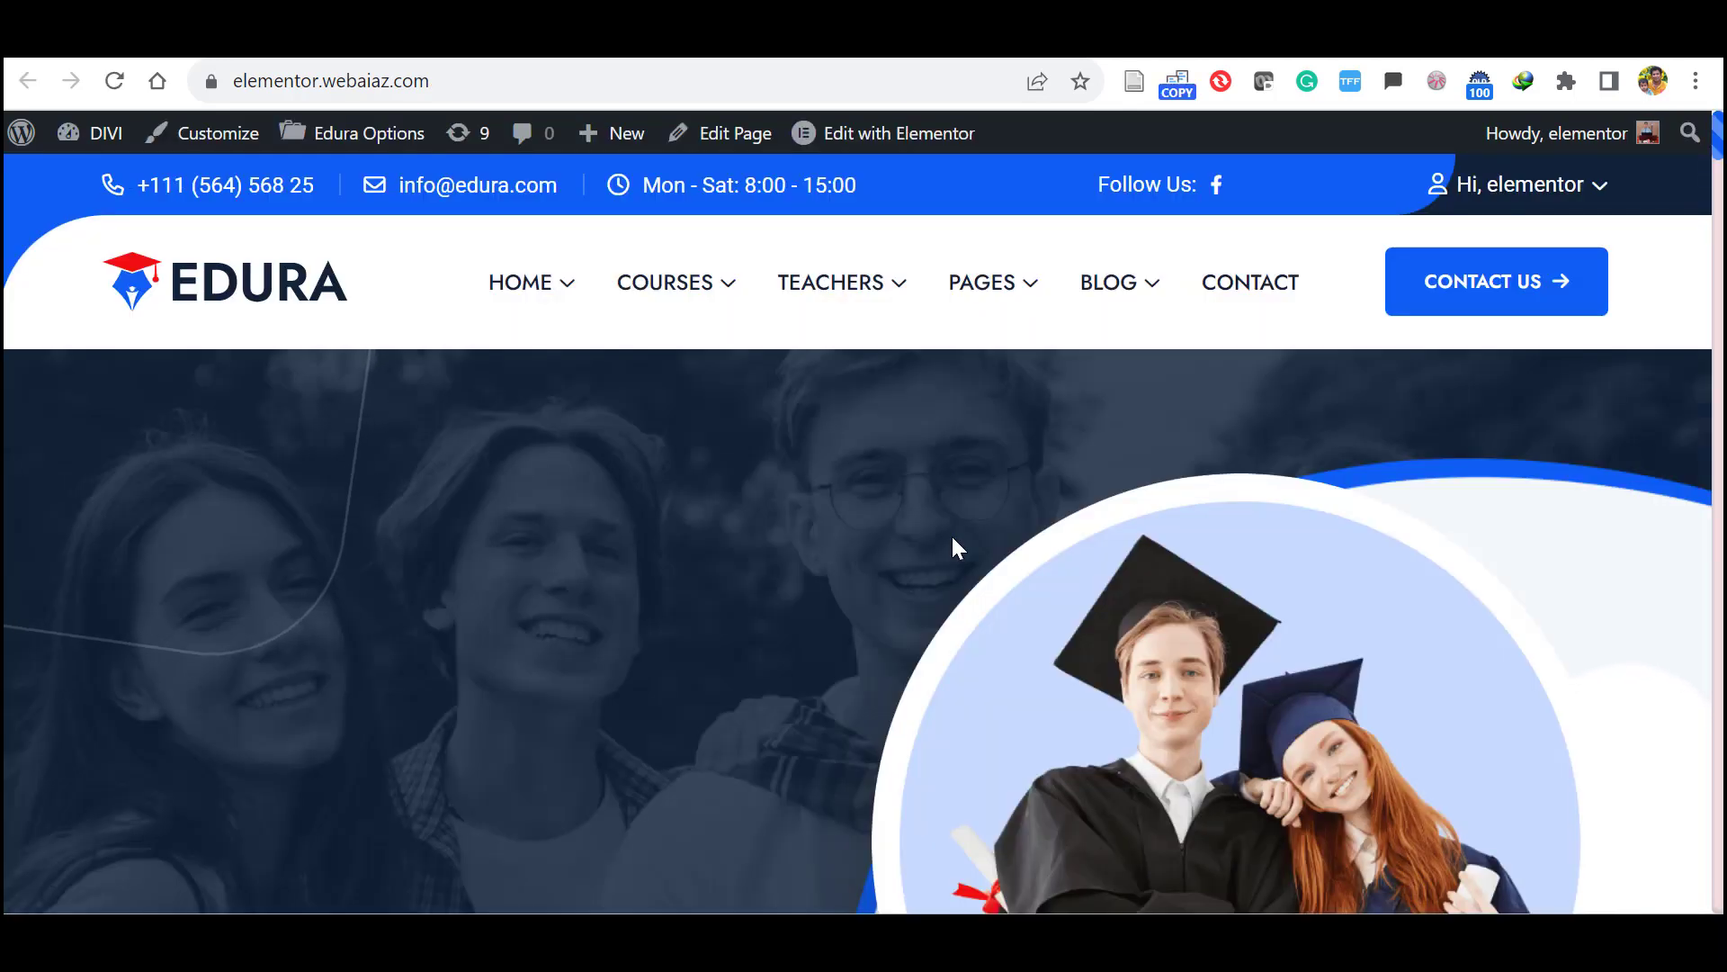
{"action": "scroll", "coordinate": [1721, 155], "scroll_direction": "down", "scroll_amount": 3}
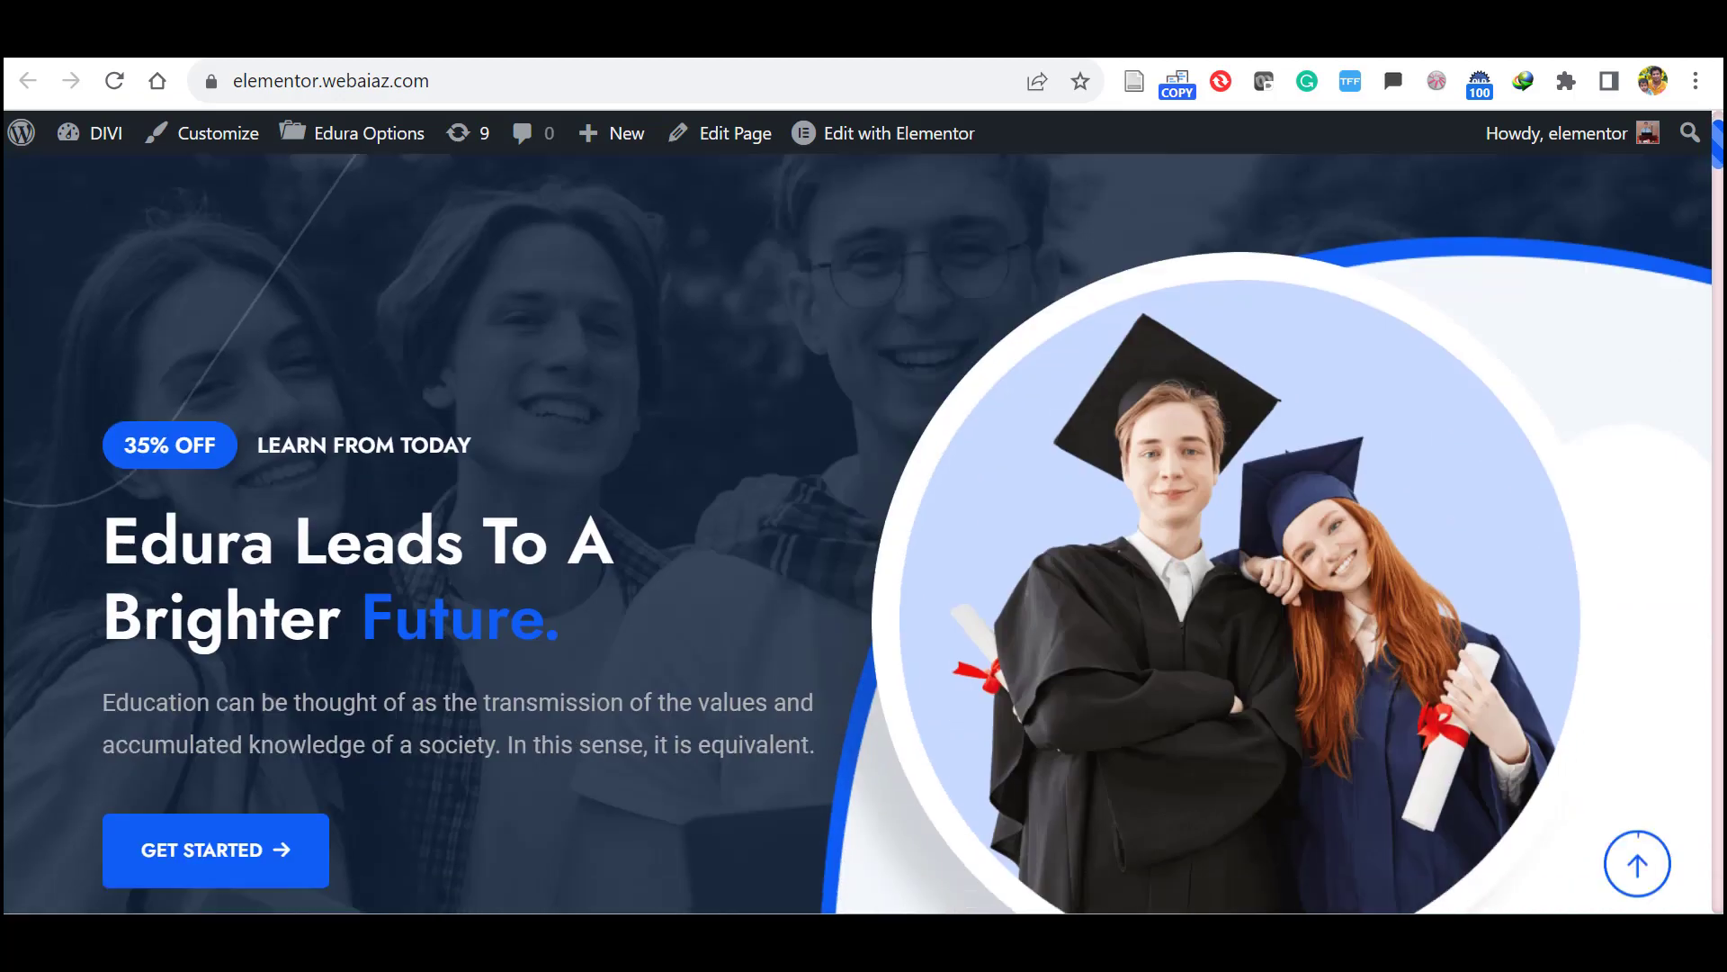
{"action": "scroll", "coordinate": [1721, 155], "scroll_direction": "down", "scroll_amount": 5}
{"action": "scroll", "coordinate": [1721, 155], "scroll_direction": "down", "scroll_amount": 5}
{"action": "scroll", "coordinate": [864, 540], "scroll_direction": "down", "scroll_amount": 5}
{"action": "scroll", "coordinate": [863, 540], "scroll_direction": "down", "scroll_amount": 3}
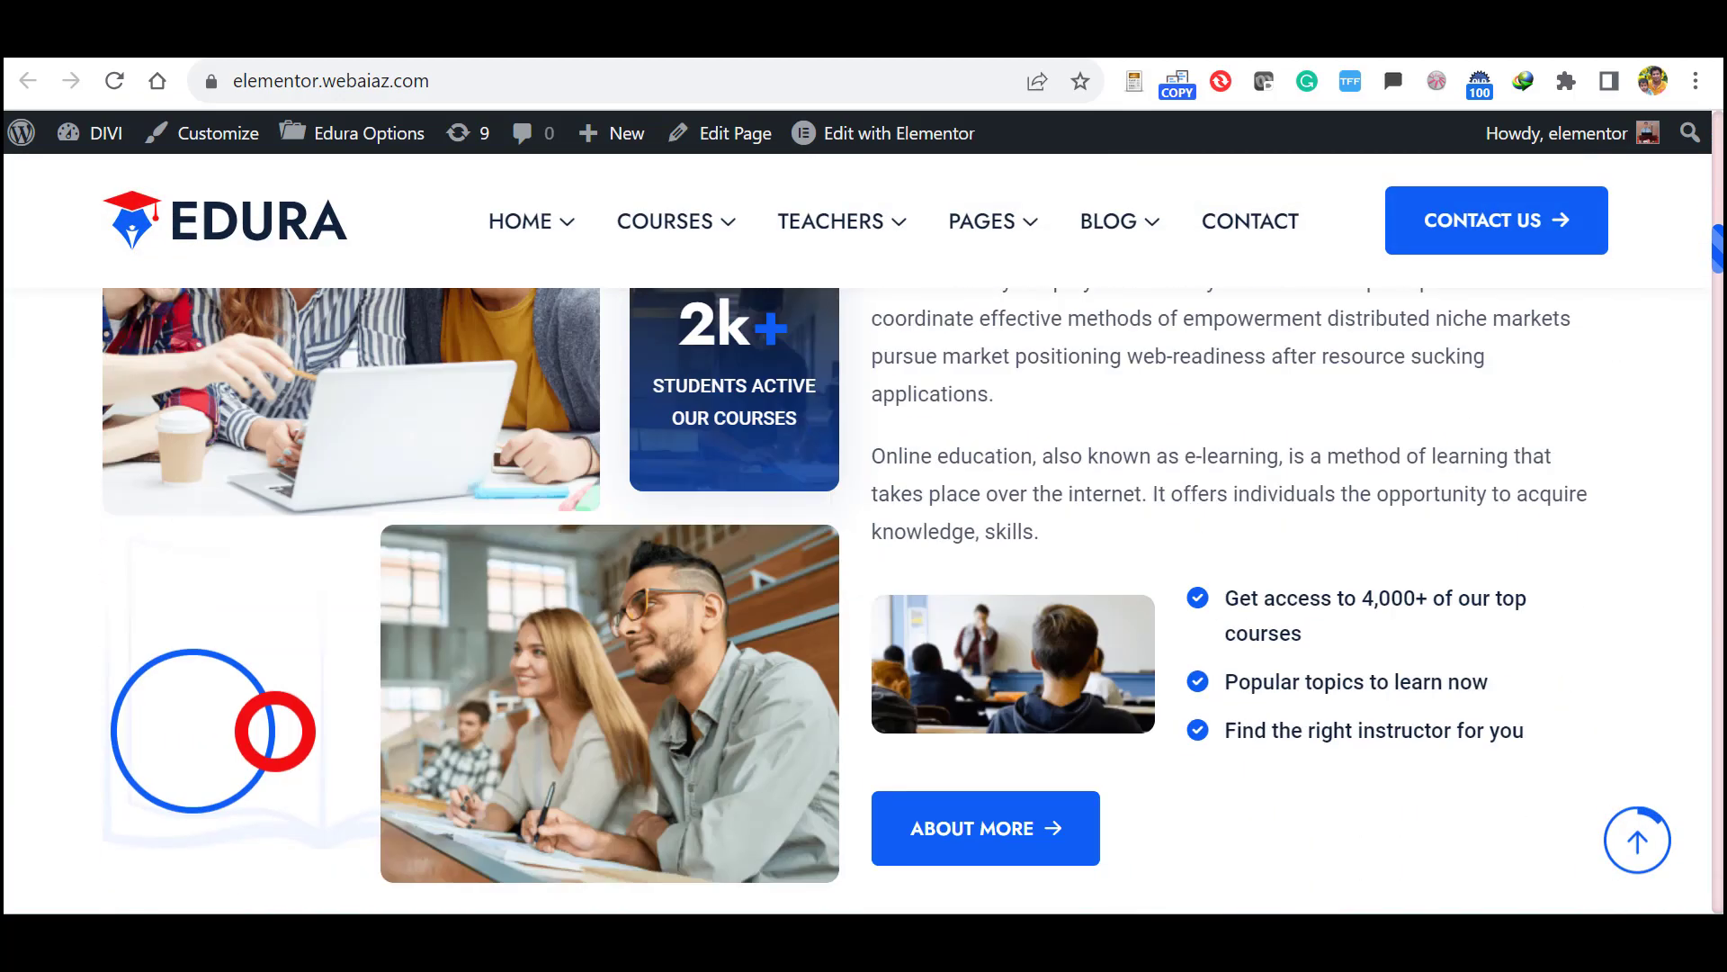
{"action": "scroll", "coordinate": [863, 540], "scroll_direction": "down", "scroll_amount": 3}
{"action": "scroll", "coordinate": [864, 540], "scroll_direction": "down", "scroll_amount": 5}
{"action": "scroll", "coordinate": [864, 540], "scroll_direction": "down", "scroll_amount": 3}
{"action": "scroll", "coordinate": [864, 540], "scroll_direction": "down", "scroll_amount": 5}
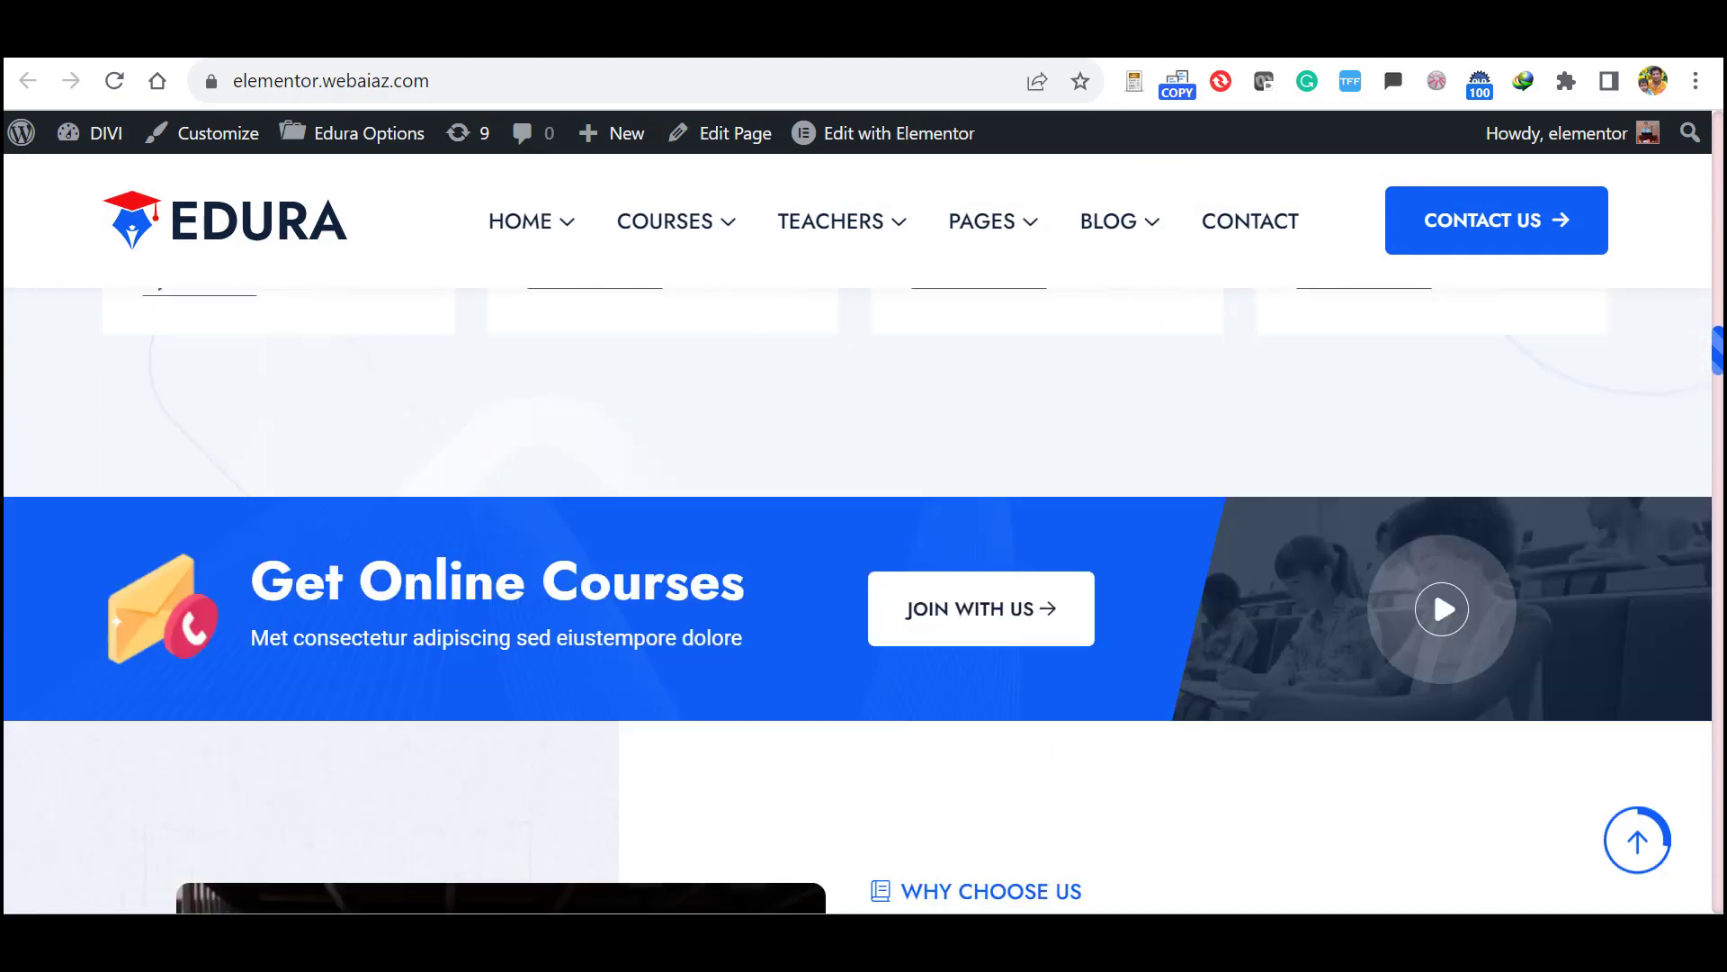
{"action": "scroll", "coordinate": [863, 539], "scroll_direction": "down", "scroll_amount": 3}
{"action": "scroll", "coordinate": [864, 539], "scroll_direction": "down", "scroll_amount": 5}
{"action": "scroll", "coordinate": [863, 540], "scroll_direction": "down", "scroll_amount": 5}
{"action": "scroll", "coordinate": [864, 540], "scroll_direction": "down", "scroll_amount": 3}
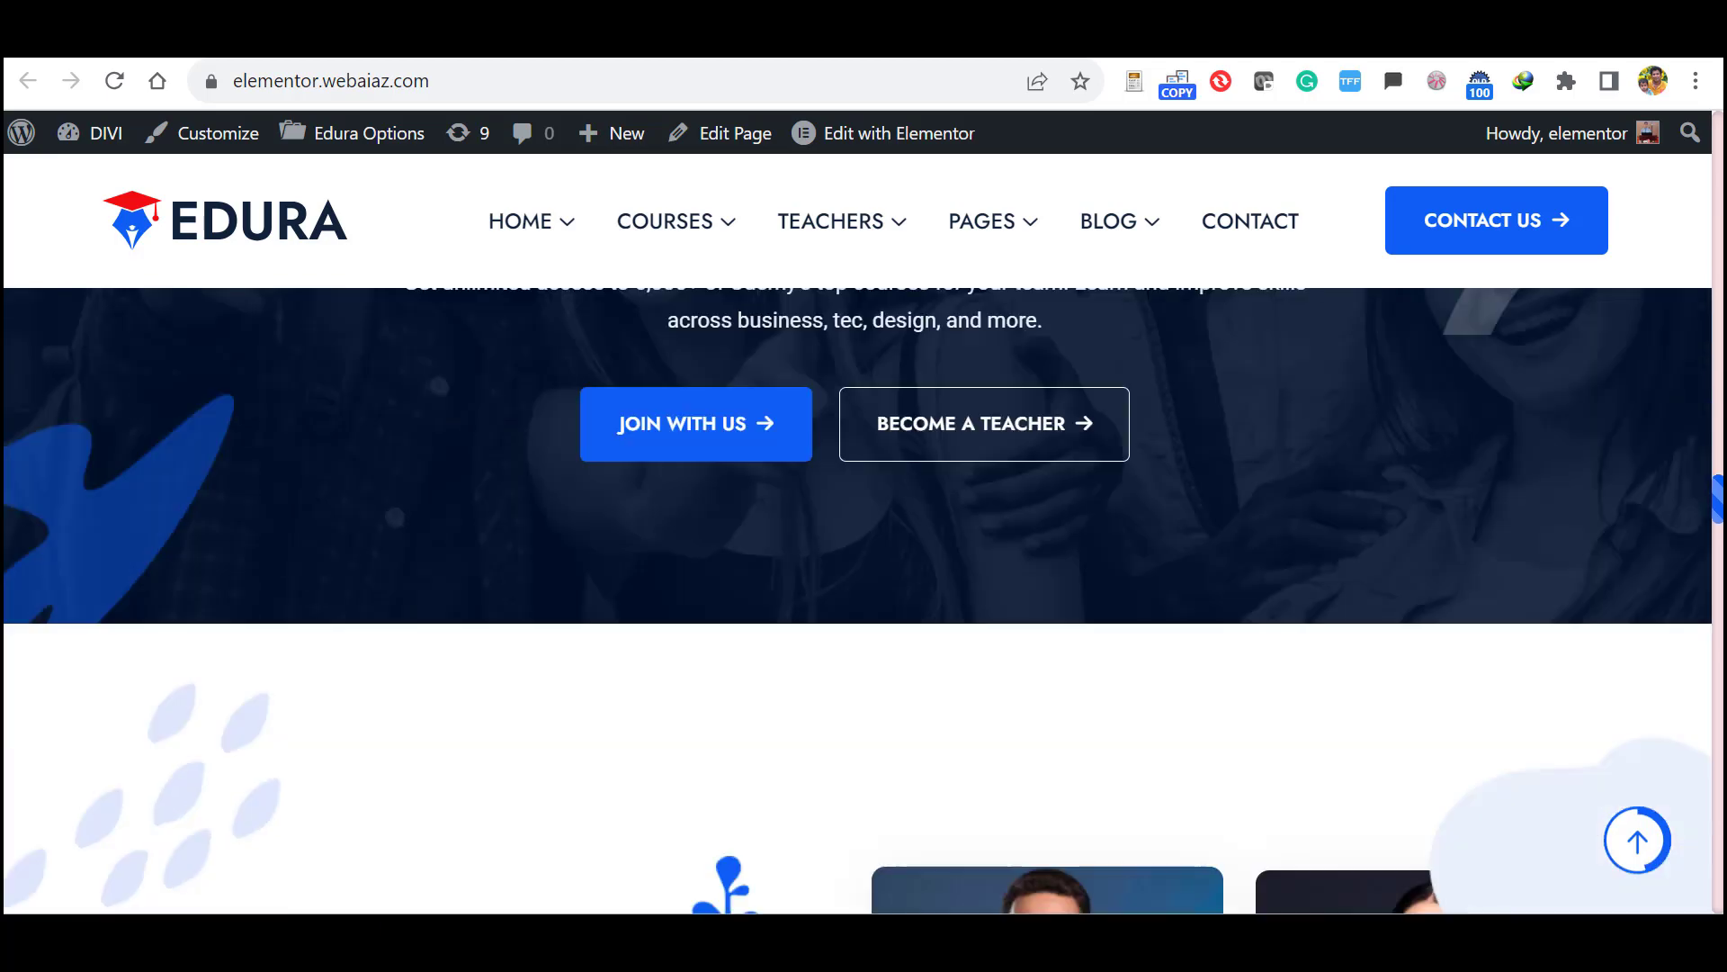
{"action": "scroll", "coordinate": [864, 540], "scroll_direction": "down", "scroll_amount": 3}
{"action": "scroll", "coordinate": [864, 593], "scroll_direction": "down", "scroll_amount": 5}
{"action": "scroll", "coordinate": [864, 593], "scroll_direction": "down", "scroll_amount": 5}
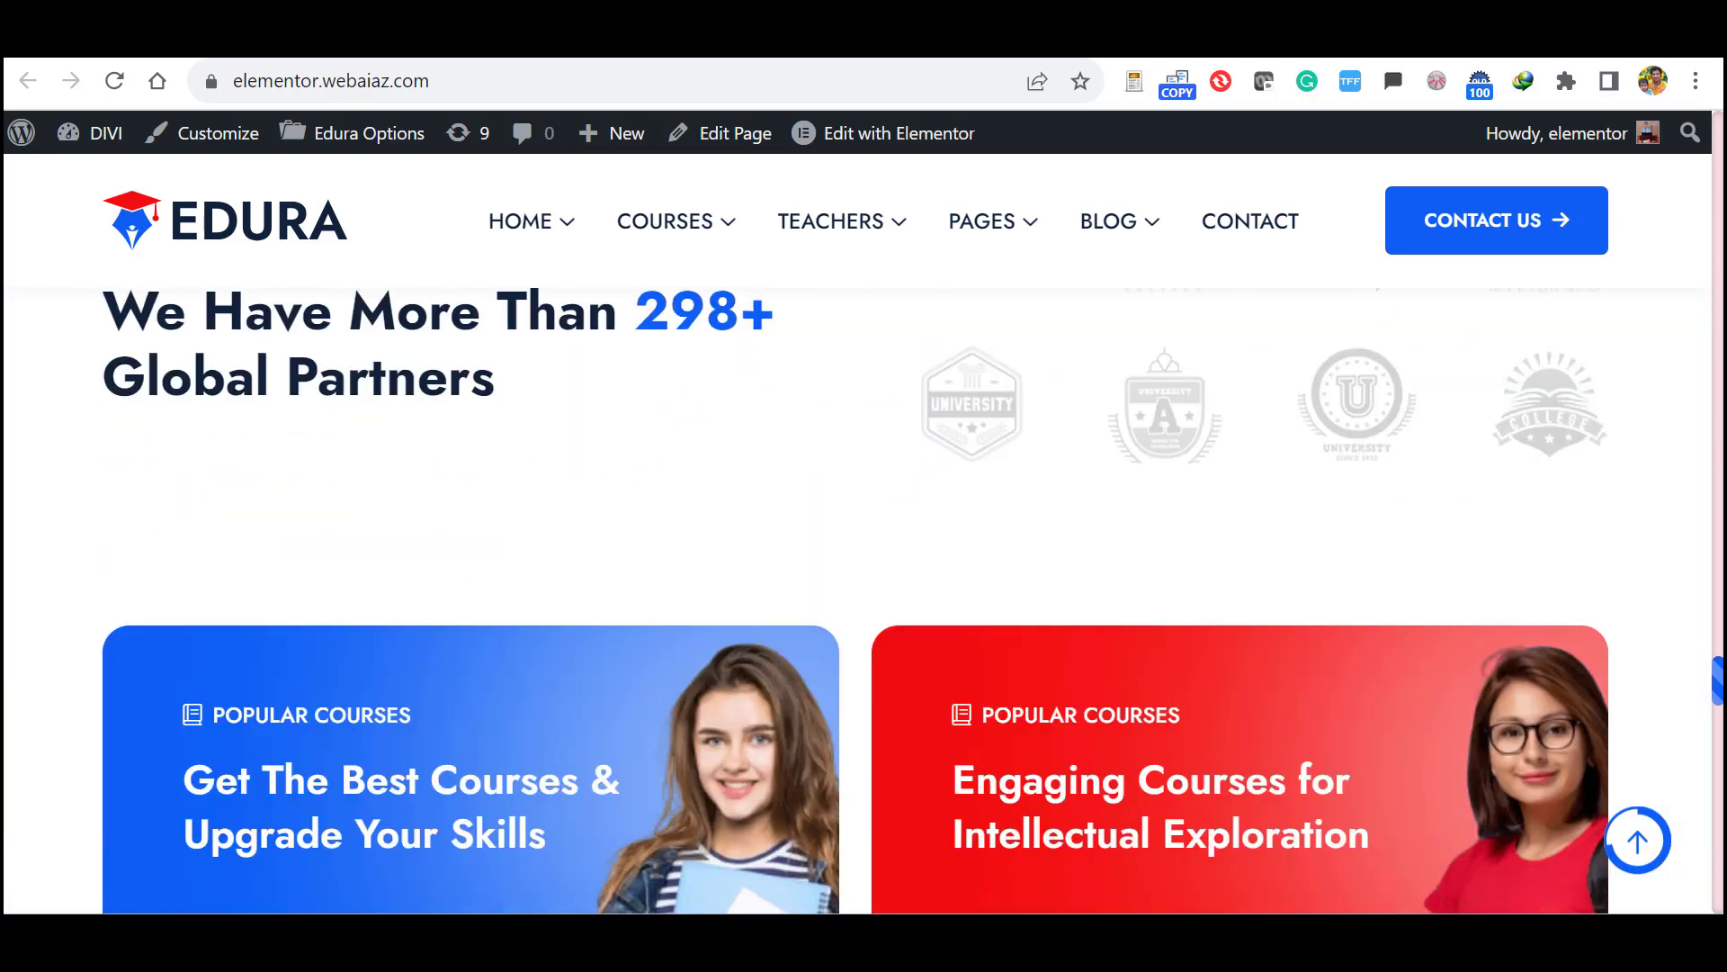
{"action": "scroll", "coordinate": [863, 594], "scroll_direction": "down", "scroll_amount": 5}
{"action": "scroll", "coordinate": [864, 594], "scroll_direction": "down", "scroll_amount": 5}
{"action": "scroll", "coordinate": [863, 594], "scroll_direction": "down", "scroll_amount": 3}
{"action": "scroll", "coordinate": [863, 593], "scroll_direction": "up", "scroll_amount": 10}
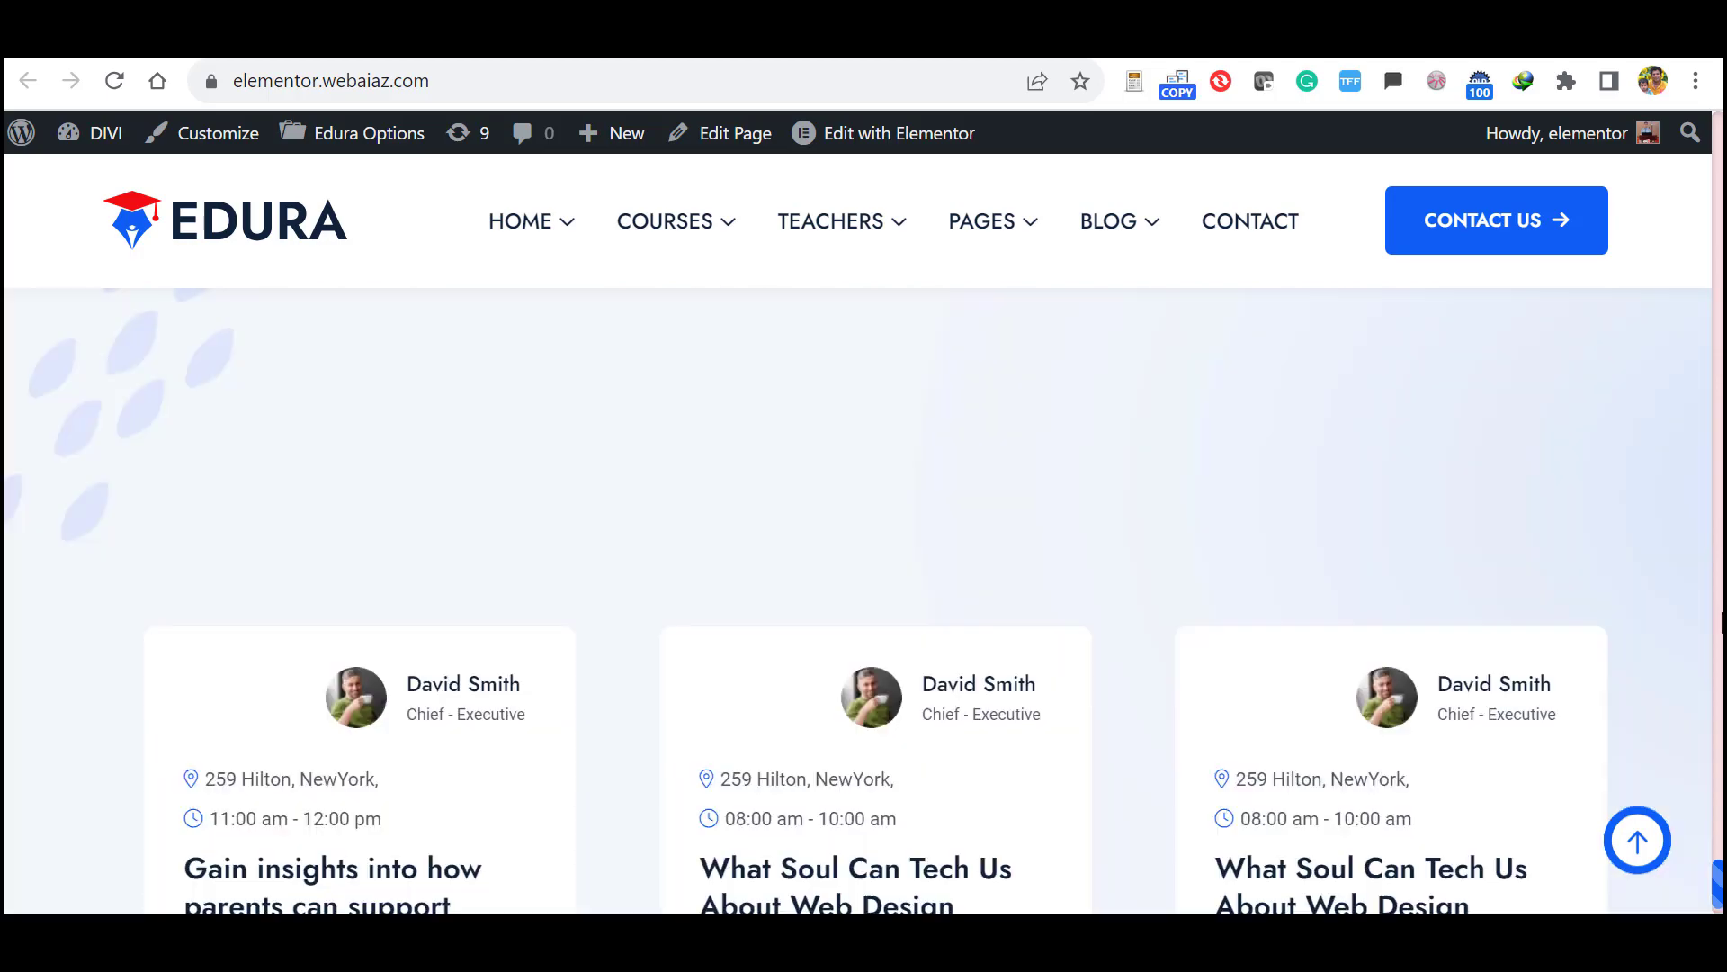
{"action": "scroll", "coordinate": [863, 594], "scroll_direction": "up", "scroll_amount": 10}
{"action": "scroll", "coordinate": [864, 593], "scroll_direction": "up", "scroll_amount": 10}
{"action": "scroll", "coordinate": [863, 593], "scroll_direction": "up", "scroll_amount": 2}
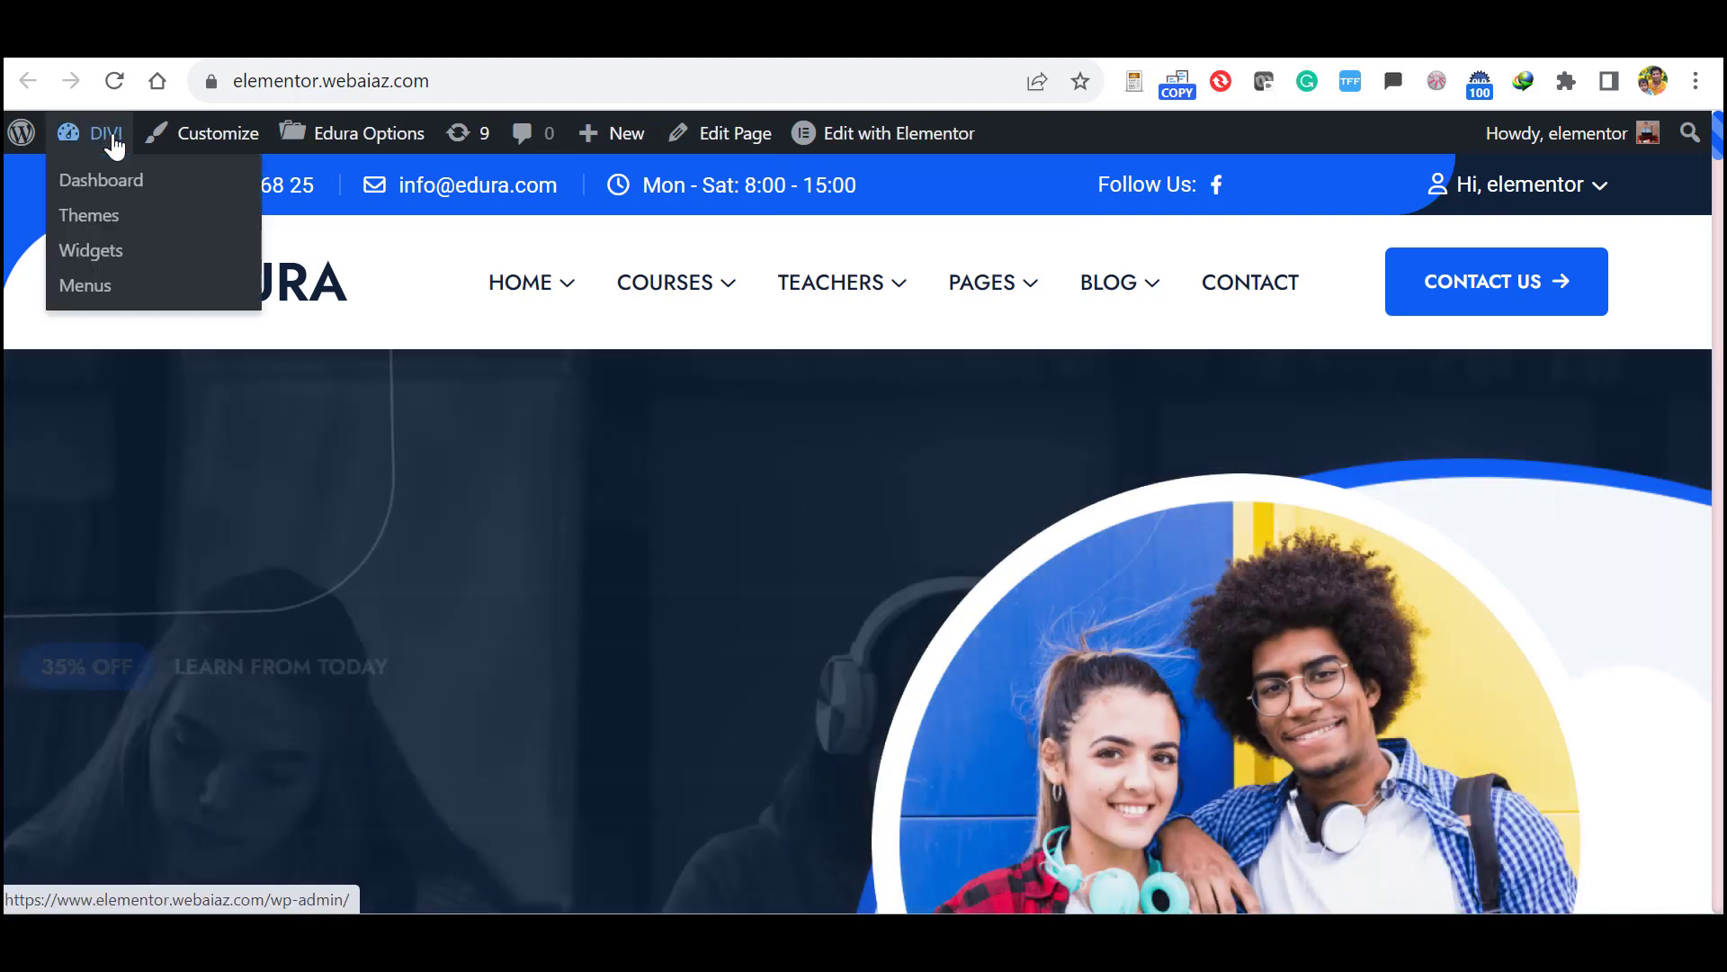
Step: Return from the live homepage to the WordPress admin Dashboard via the admin bar
{"action": "left_click", "coordinate": [102, 189]}
{"action": "mouse_move", "coordinate": [94, 383]}
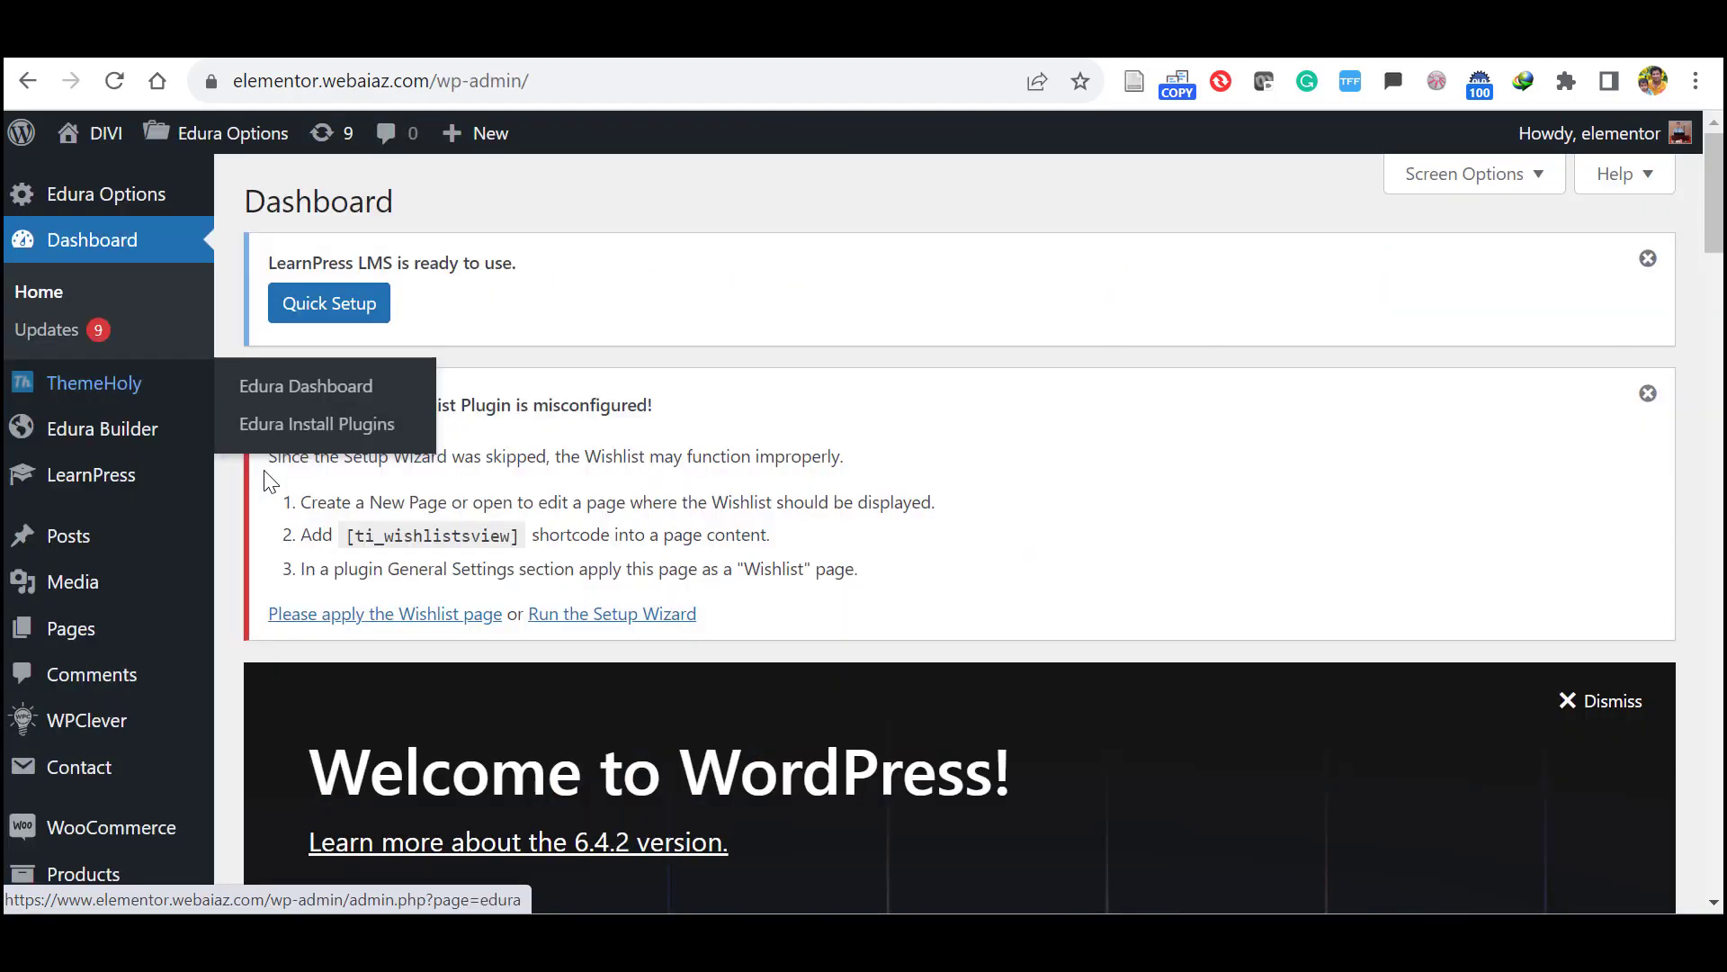